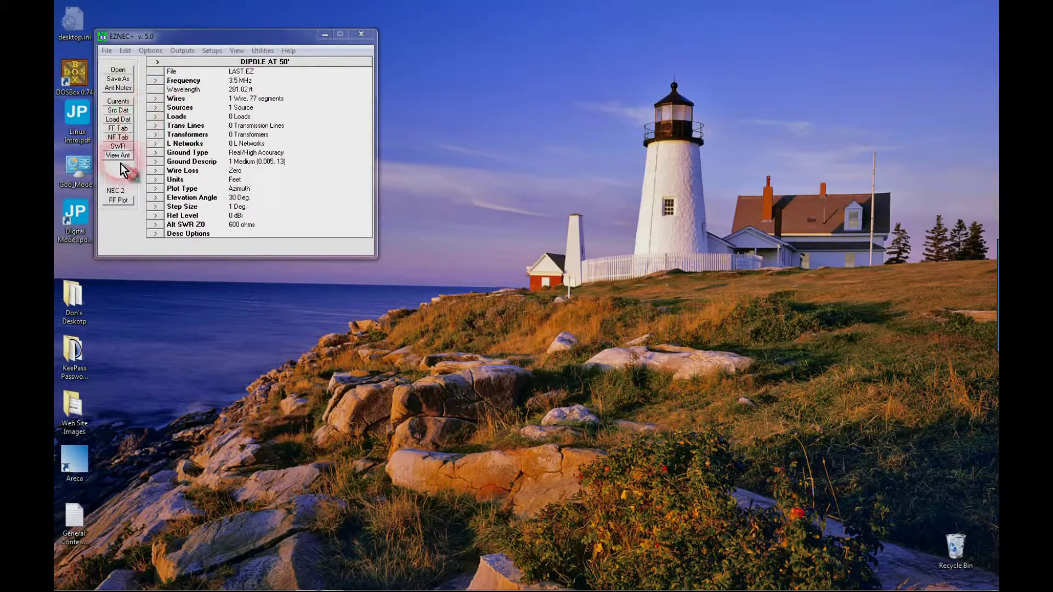
- Inspect the dipole's wire geometry in a full-screen antenna view, then plot its 3.5 MHz far-field pattern
left_click(130, 202)
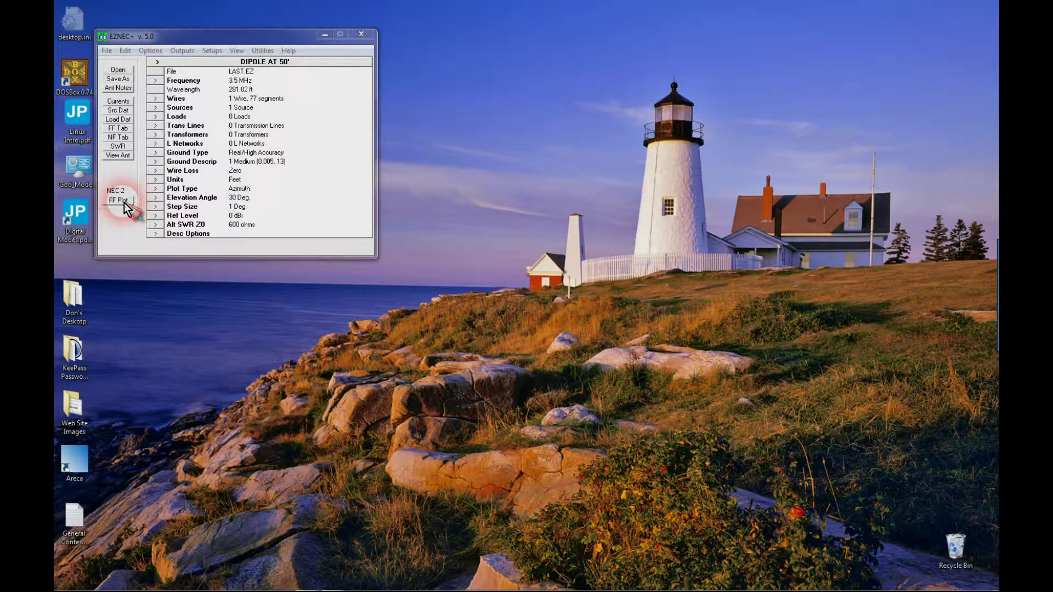
left_click(120, 156)
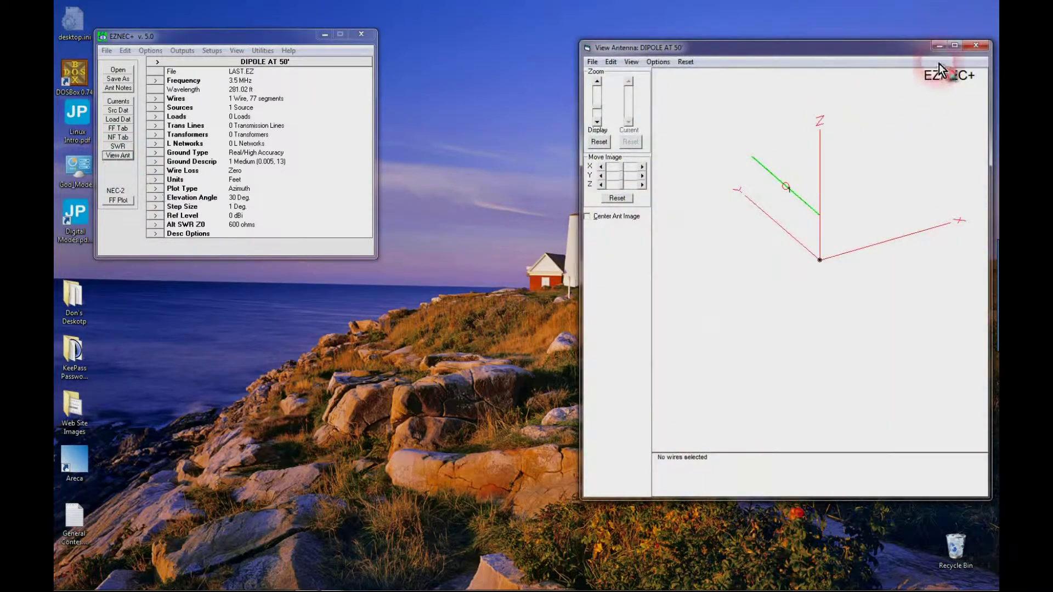
left_click(955, 48)
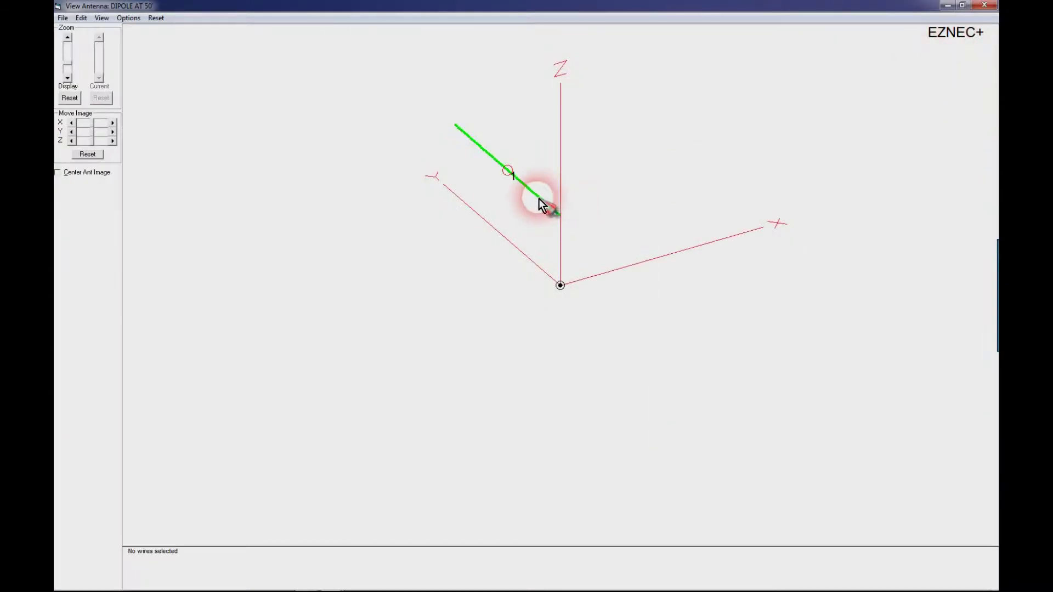
mouse_move(538, 199)
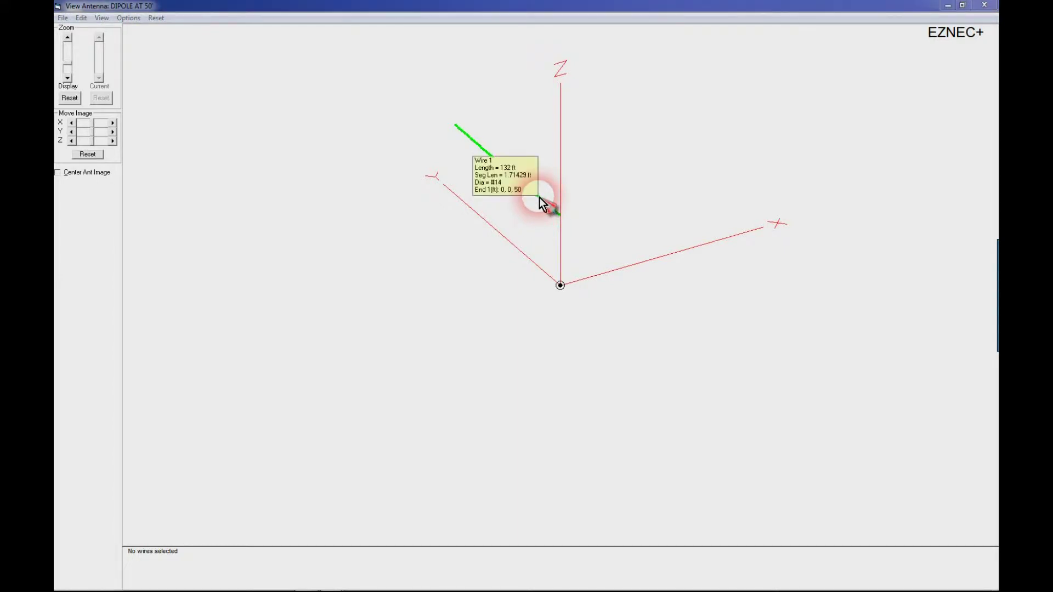
left_click(961, 7)
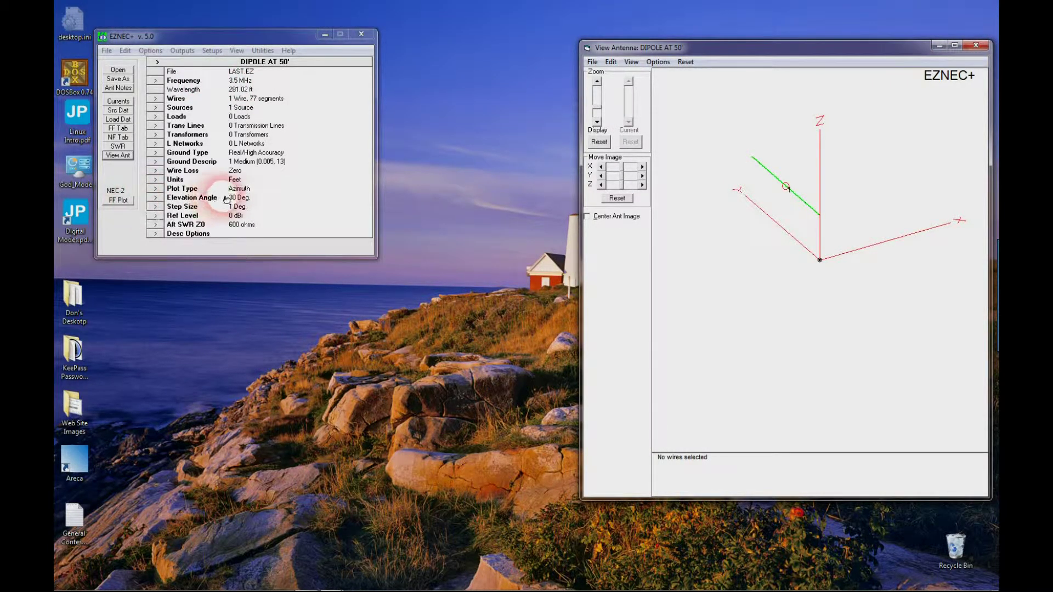
left_click(130, 204)
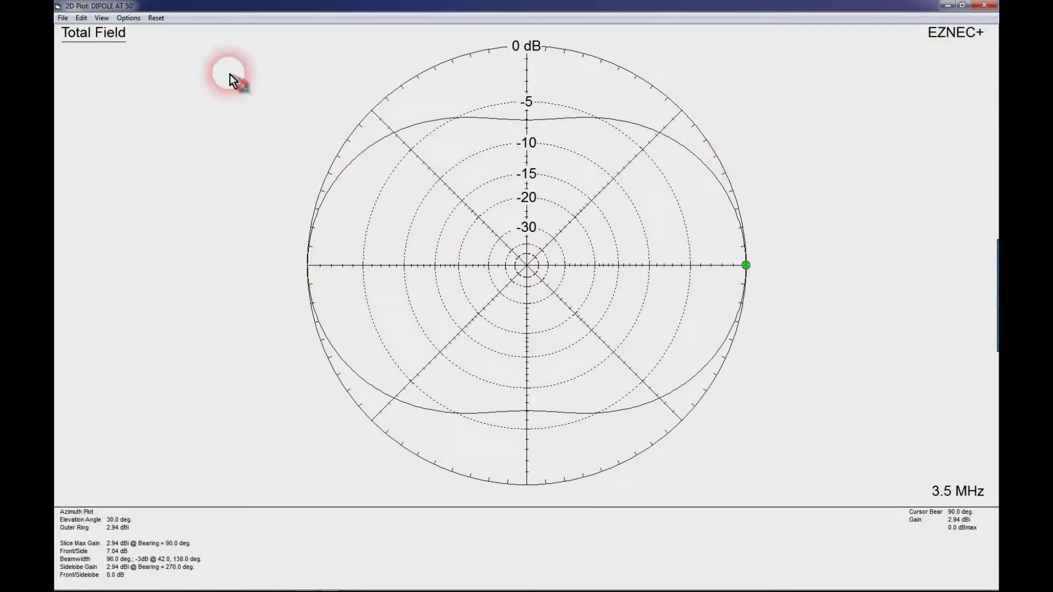
- Open the File menu of the 3.5 MHz azimuth plot
left_click(64, 18)
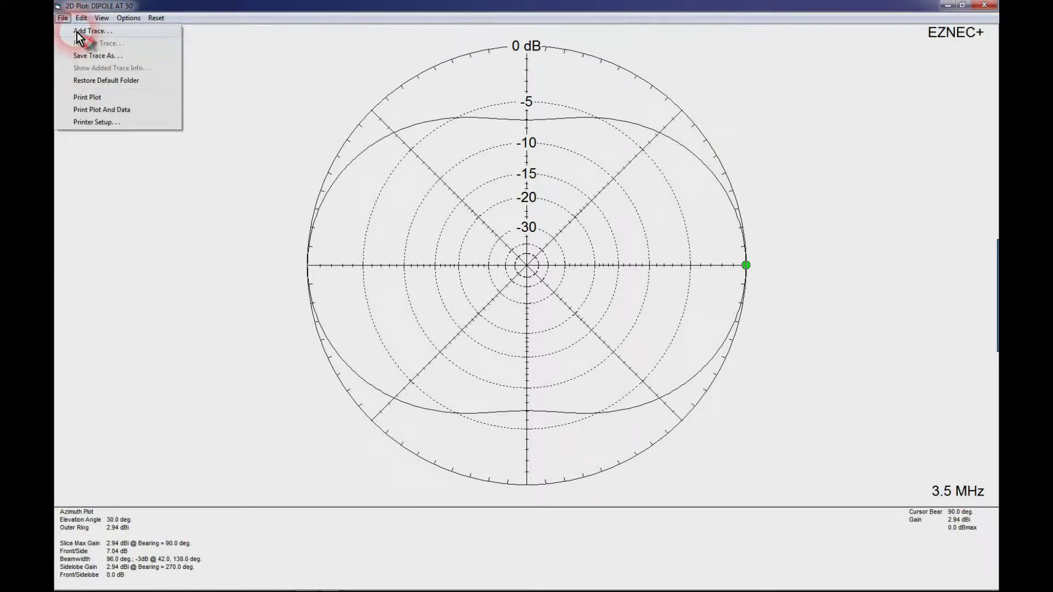
- Add the 80M OCF Dipole 3_5 Mhz.PF trace from Plots\80 Meter Plots\Azimuth 30, then restore the plot window
left_click(77, 32)
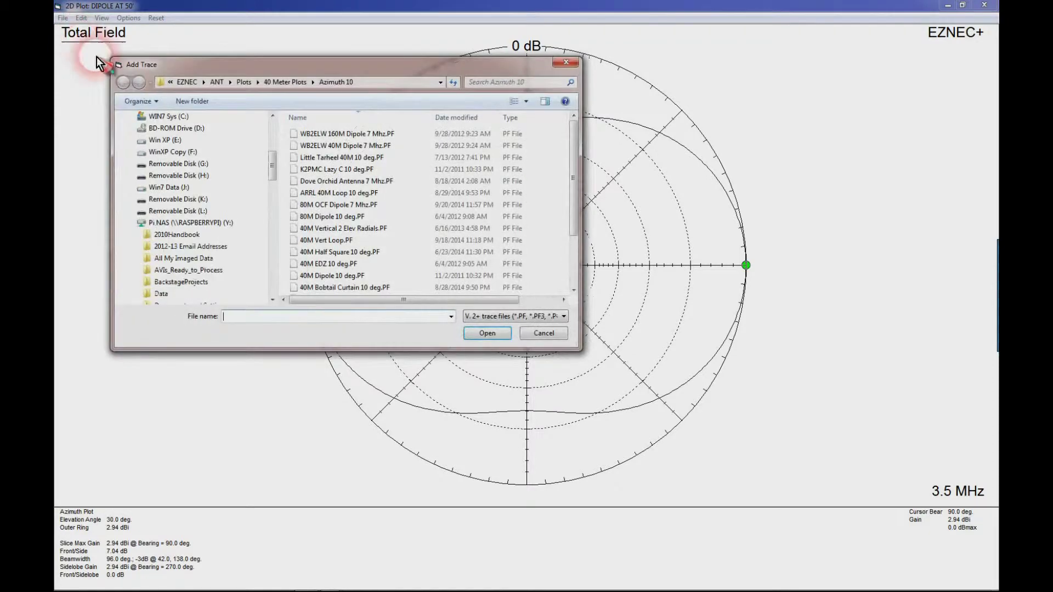
left_click(256, 82)
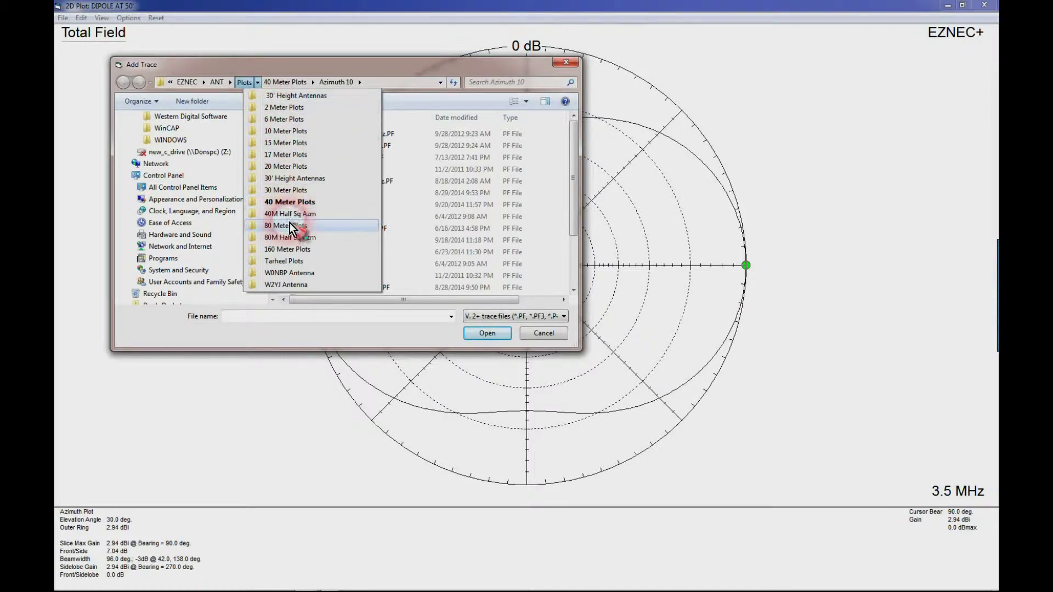
left_click(288, 225)
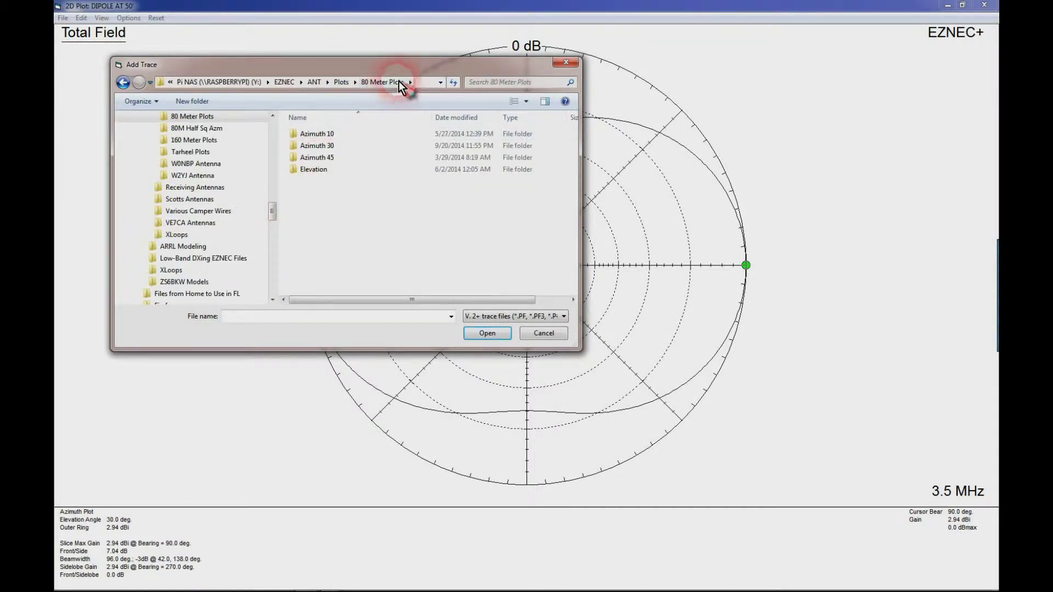
left_click(409, 83)
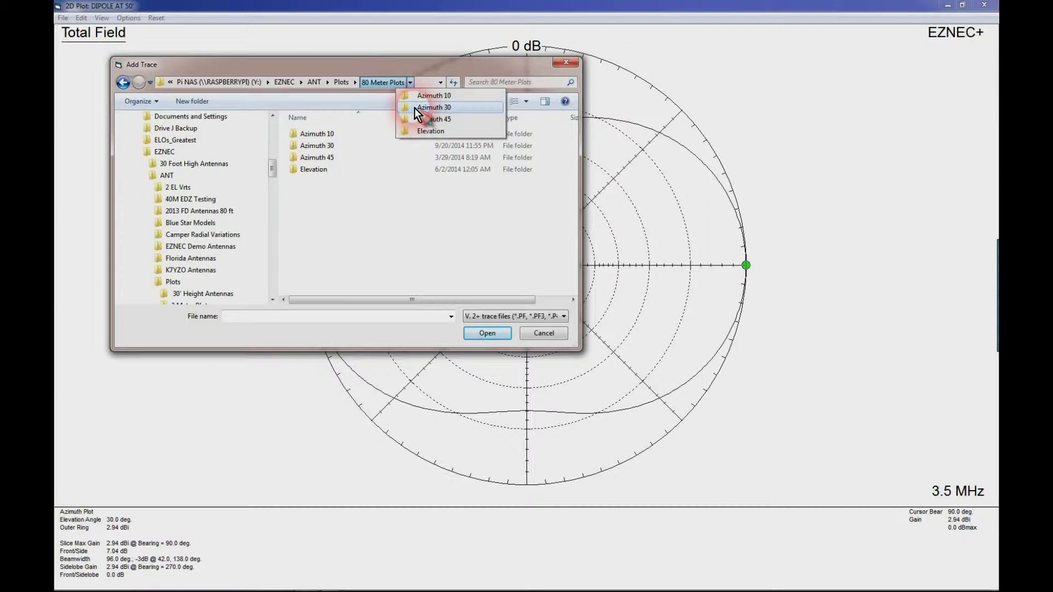
left_click(415, 108)
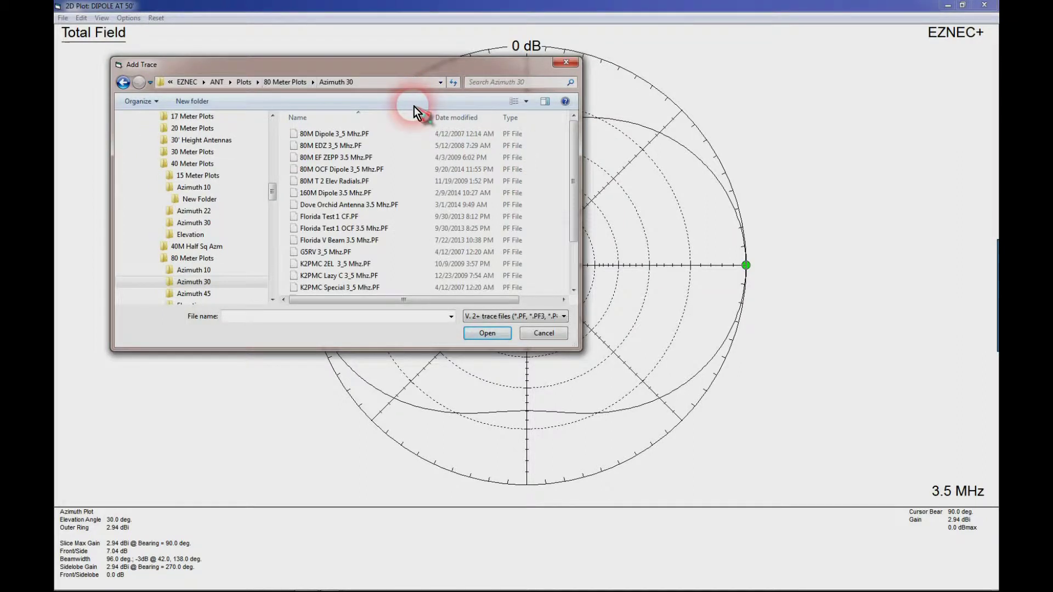
double_click(347, 168)
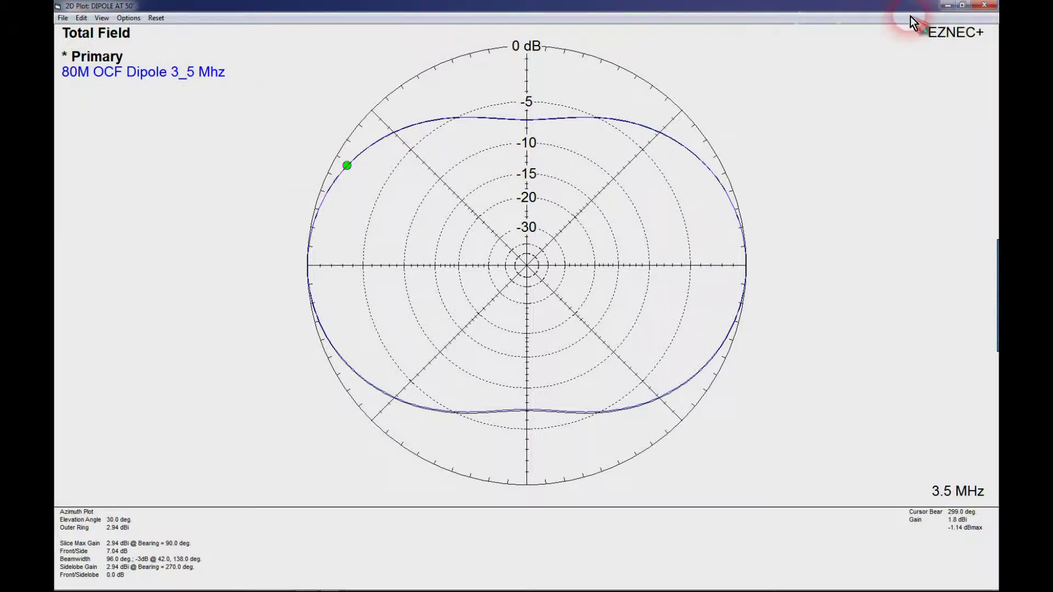
left_click(962, 6)
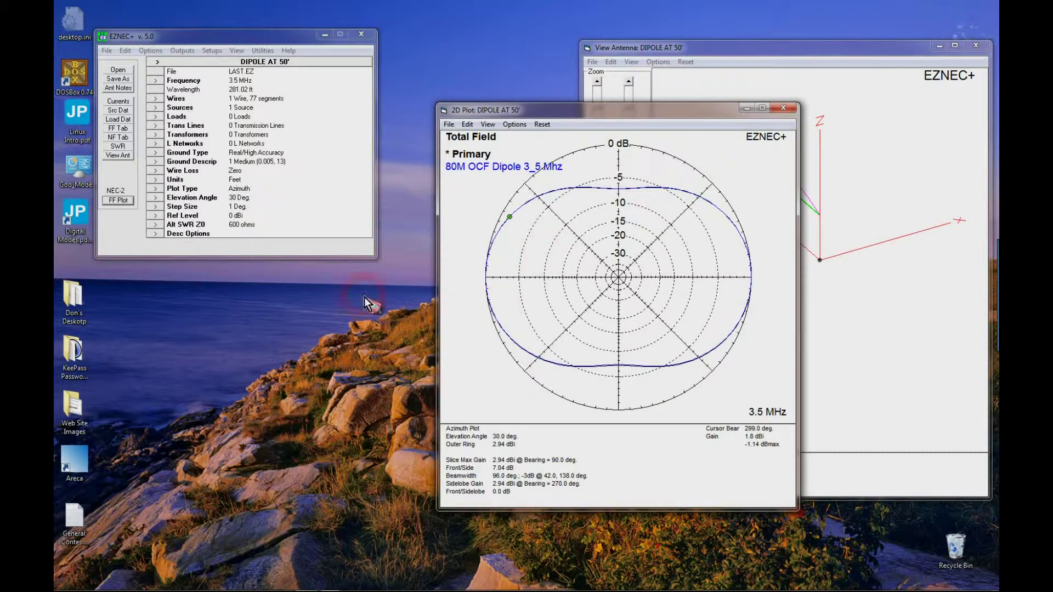
- Set frequency to 7 MHz and elevation angle to 10°, then plot the azimuth pattern full-screen
left_click(156, 80)
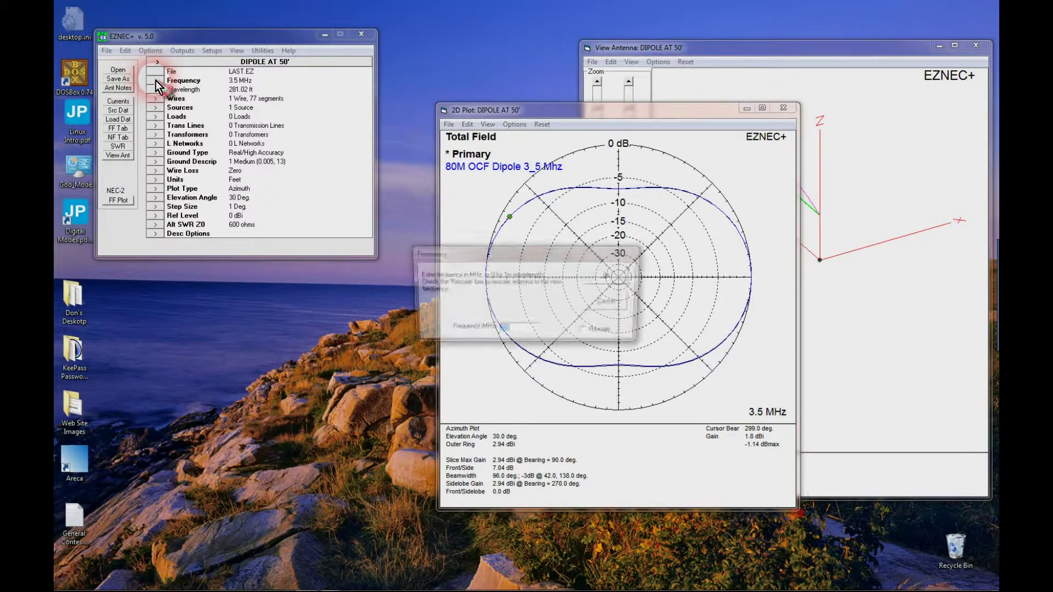
type("7")
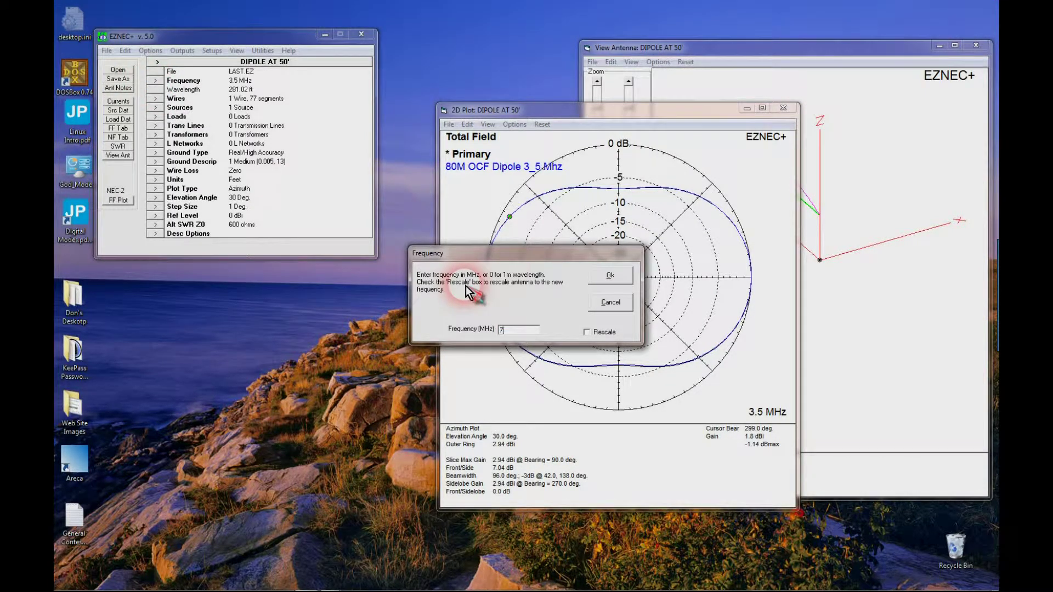
key("Return")
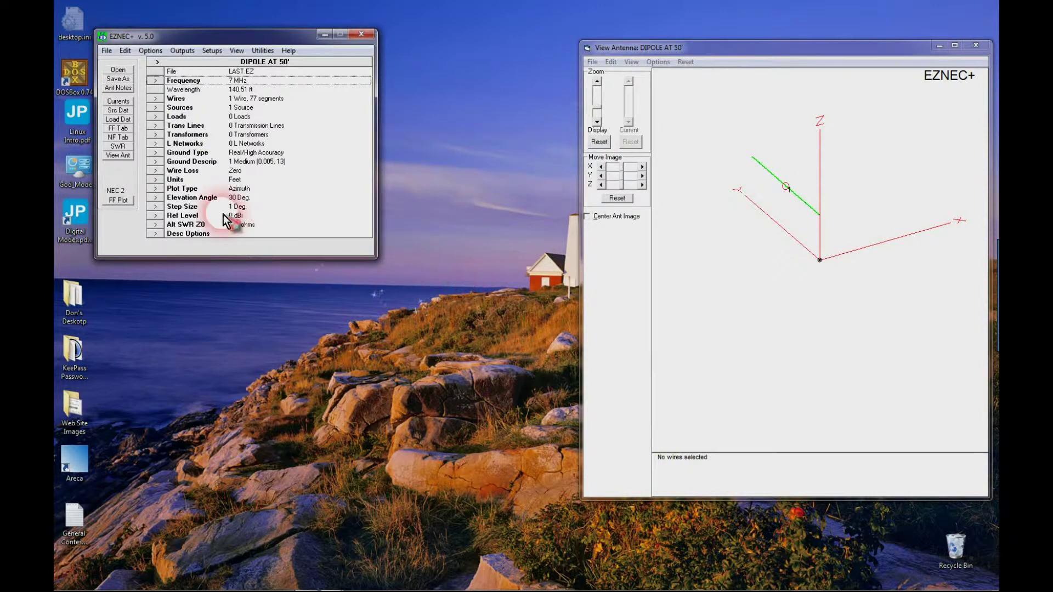
left_click(155, 197)
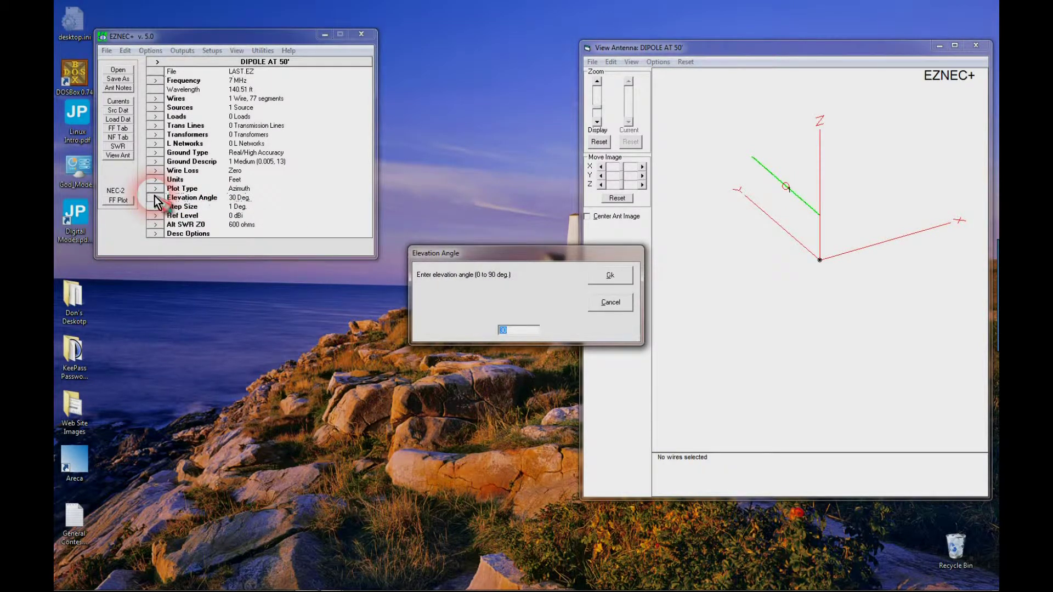
type("10")
key("Return")
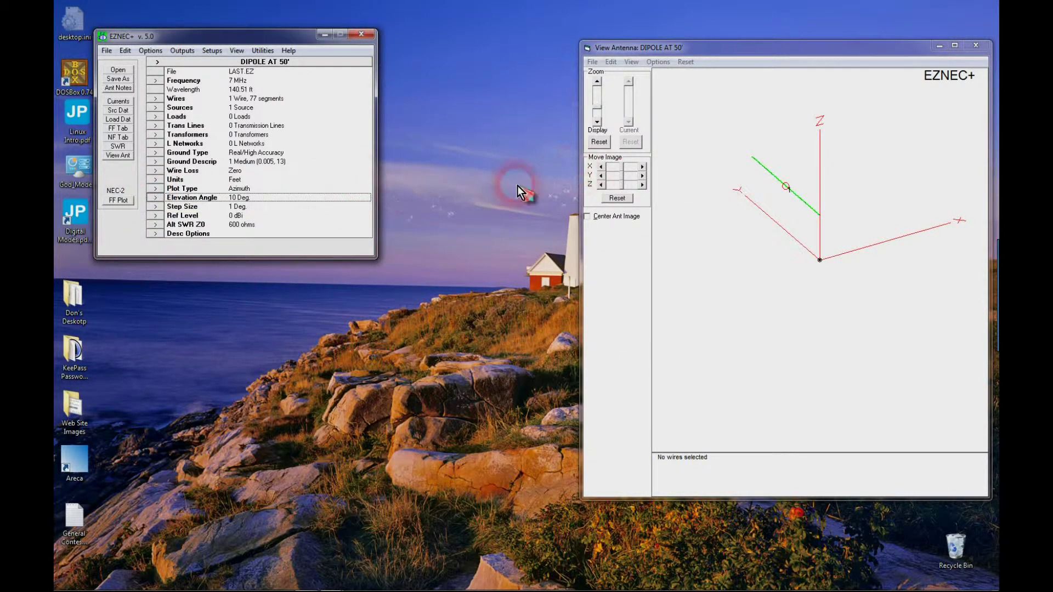
left_click(127, 201)
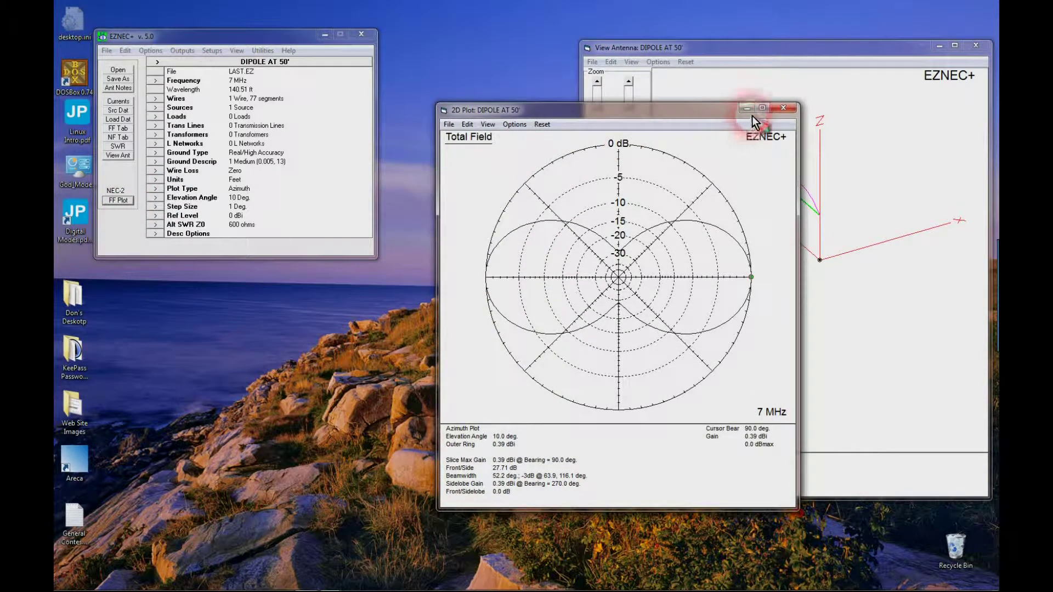
left_click(762, 108)
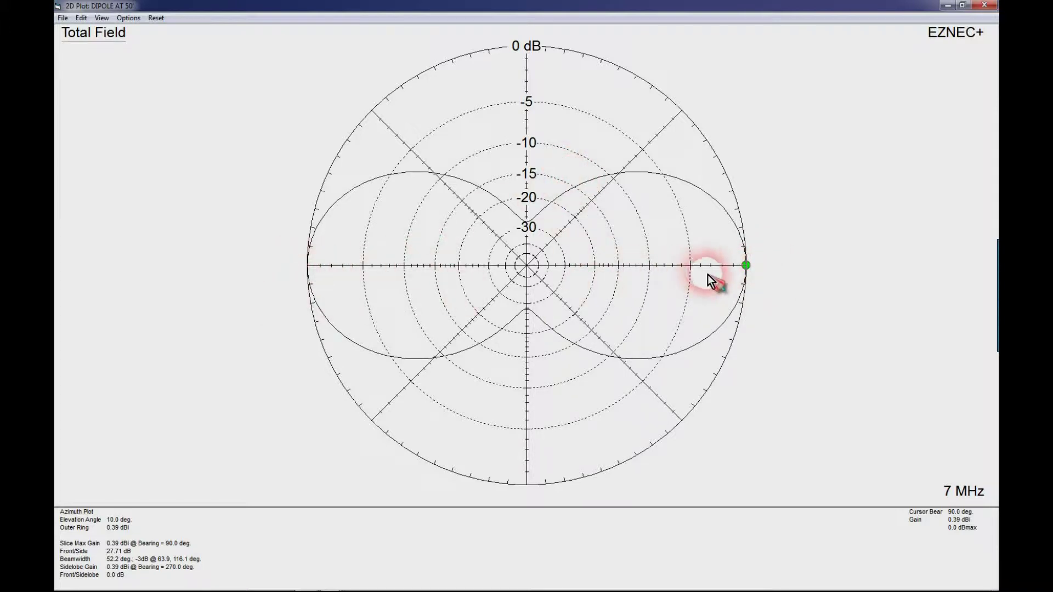
- Overlay the 80M OCF Dipole 7 Mhz.PF trace from 40 Meter Plots\Azimuth 10, then close the plot
left_click(63, 18)
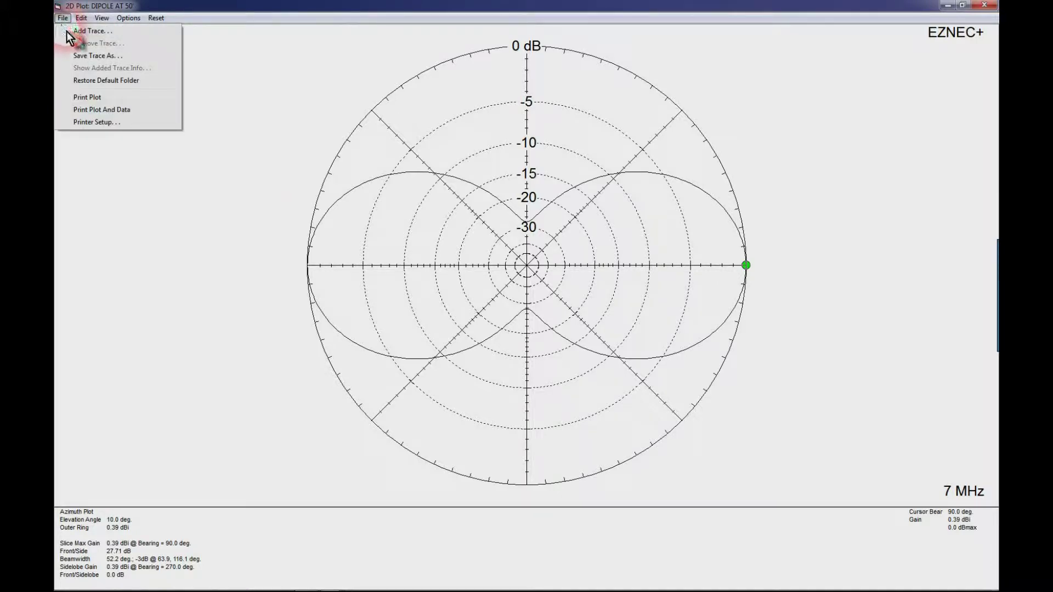
left_click(68, 31)
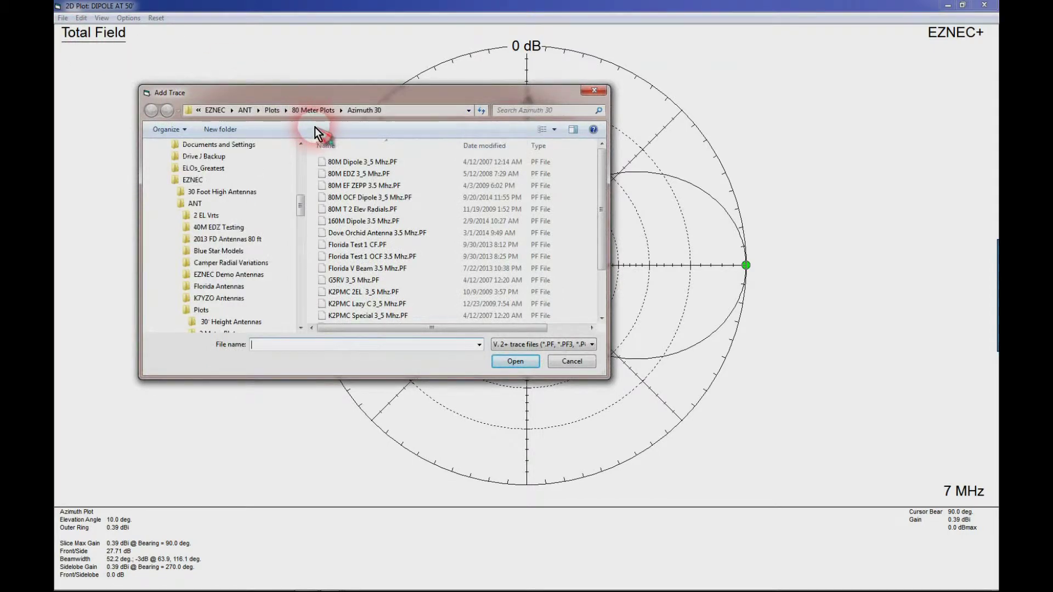
left_click(286, 110)
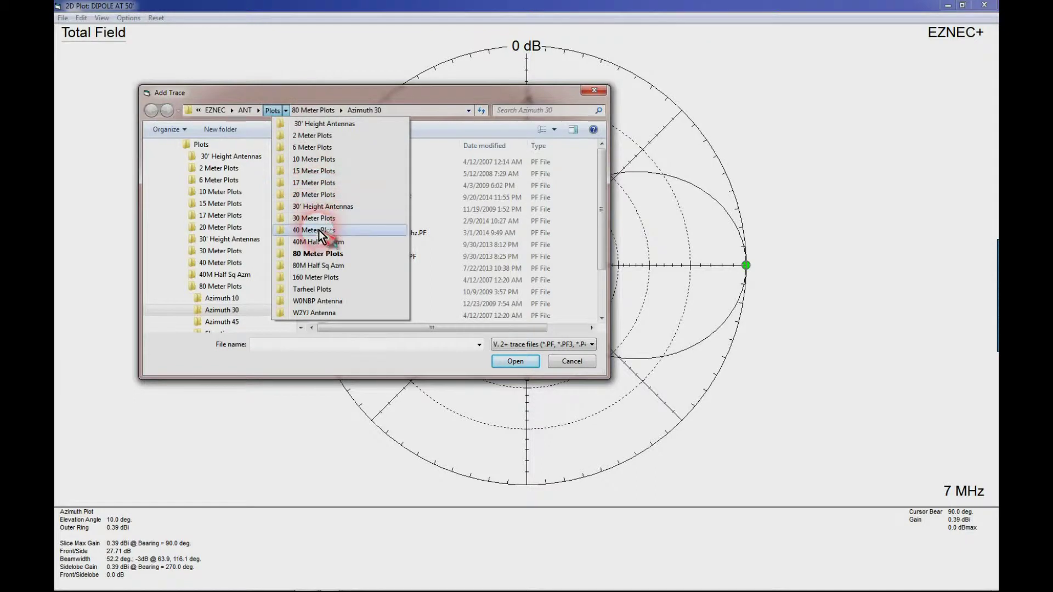
left_click(319, 230)
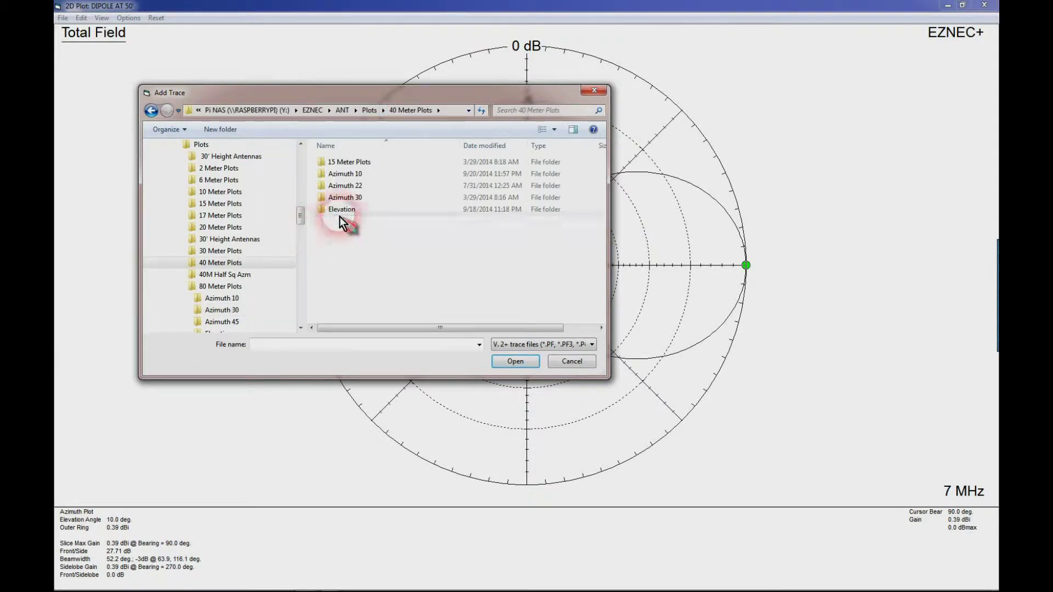
left_click(438, 110)
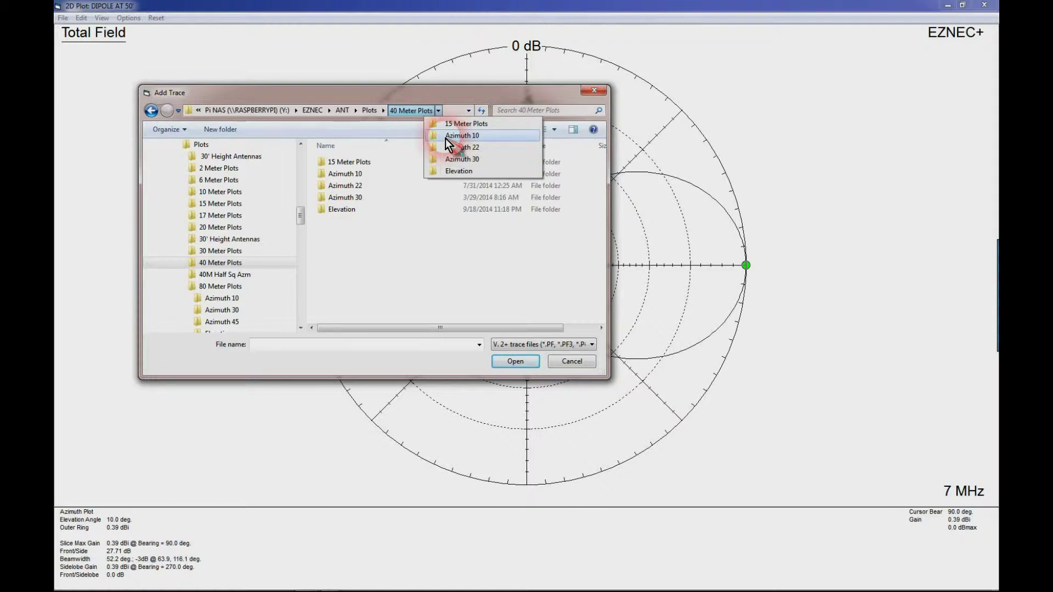
left_click(445, 138)
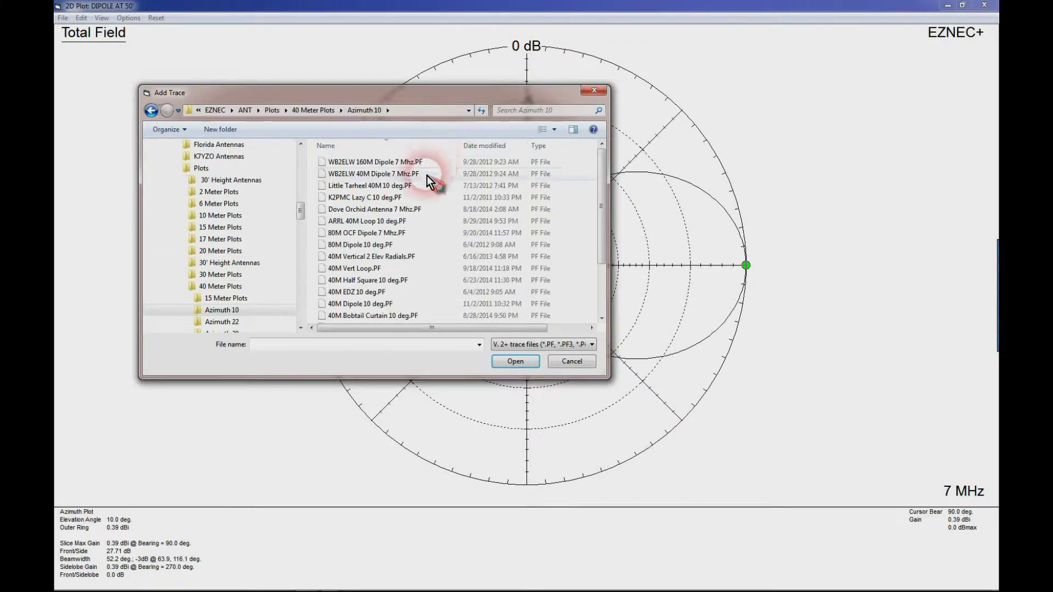
double_click(347, 235)
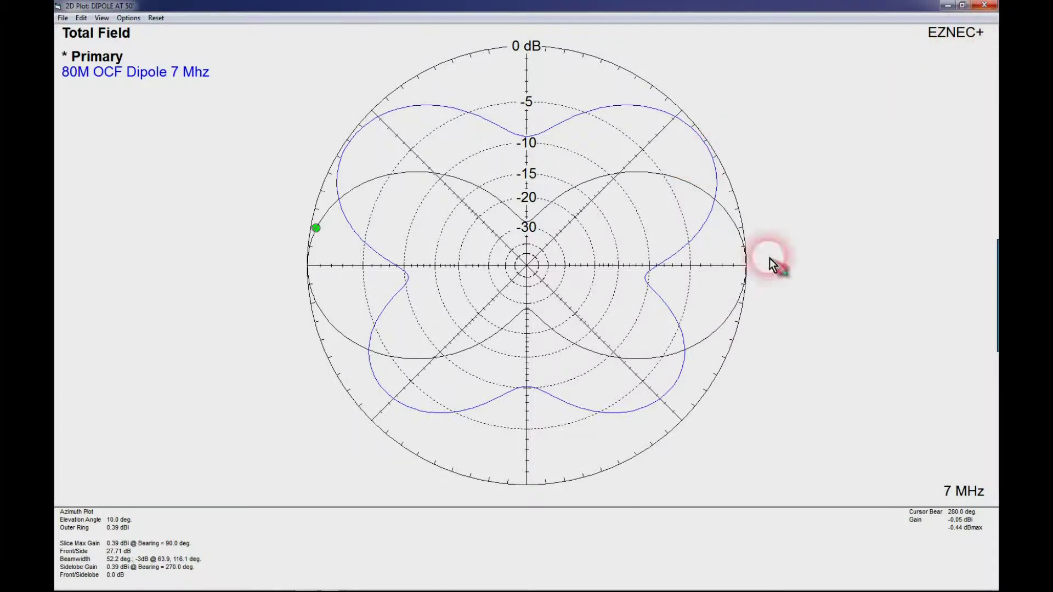
key("alt+F4")
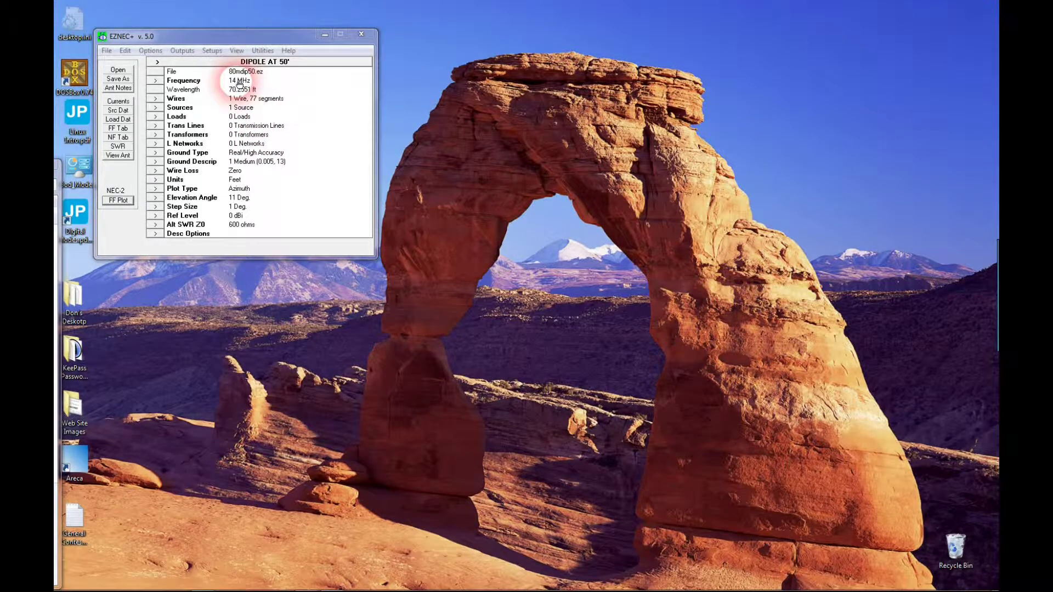
- Plot the 14 MHz azimuth pattern and restore the plot to a normal window
left_click(117, 201)
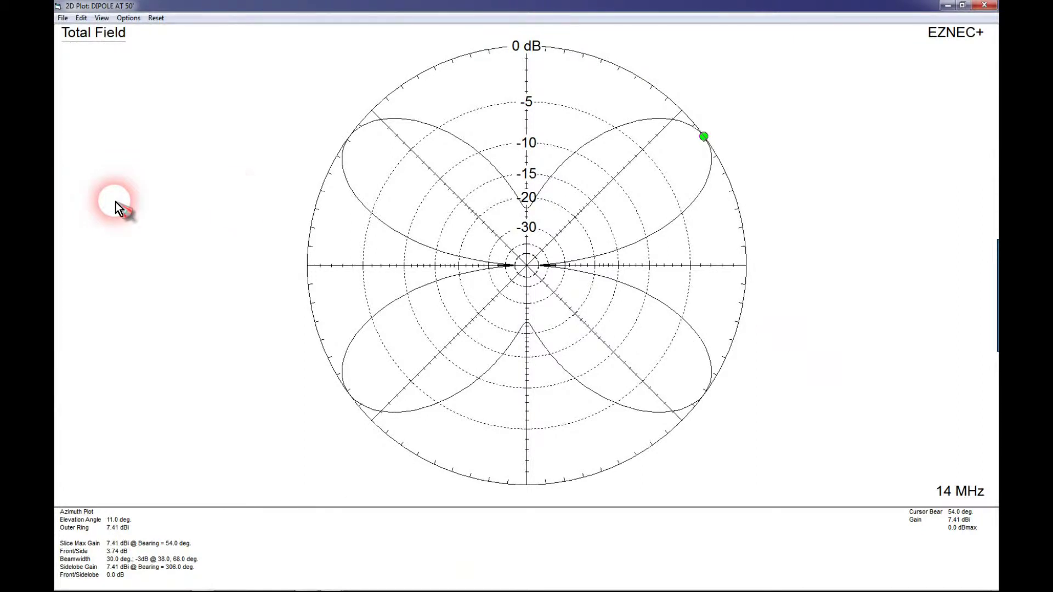
left_click(961, 7)
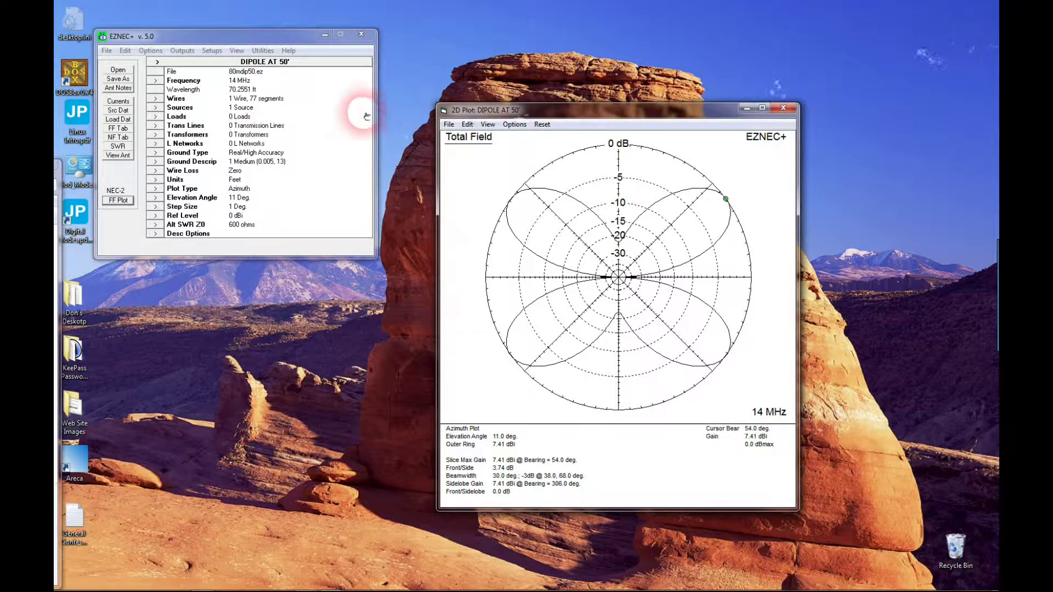
- Show the antenna view, then bring the 14 MHz azimuth plot to the front and maximize it
left_click(126, 156)
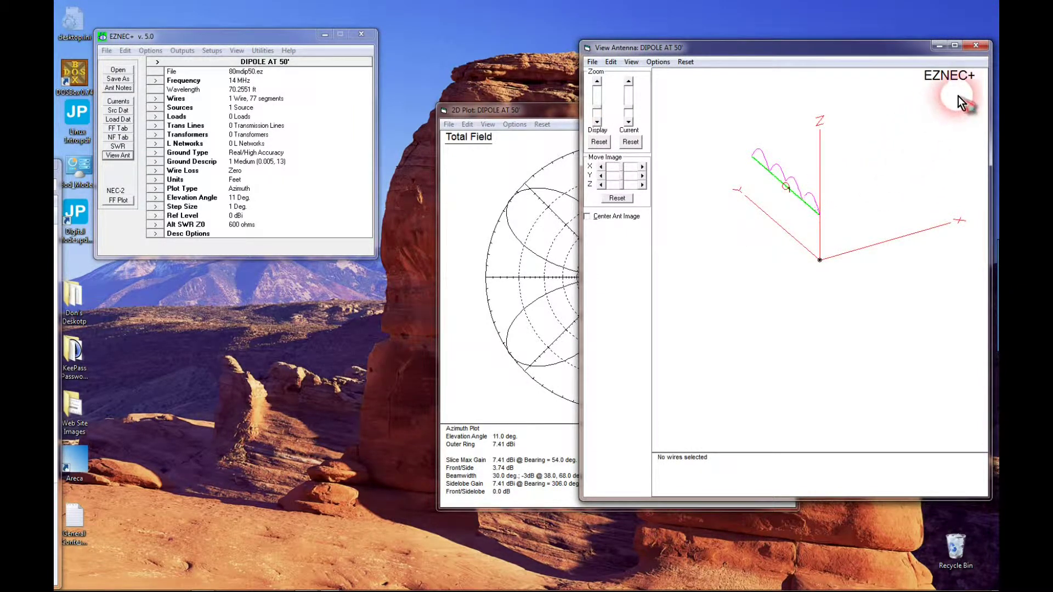
left_click(568, 110)
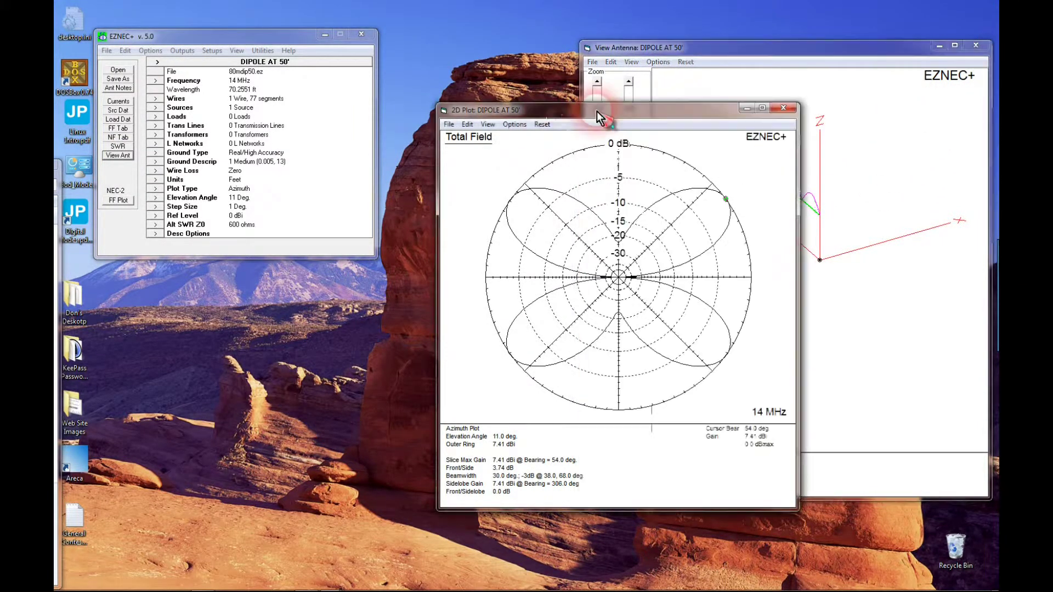
left_click(762, 107)
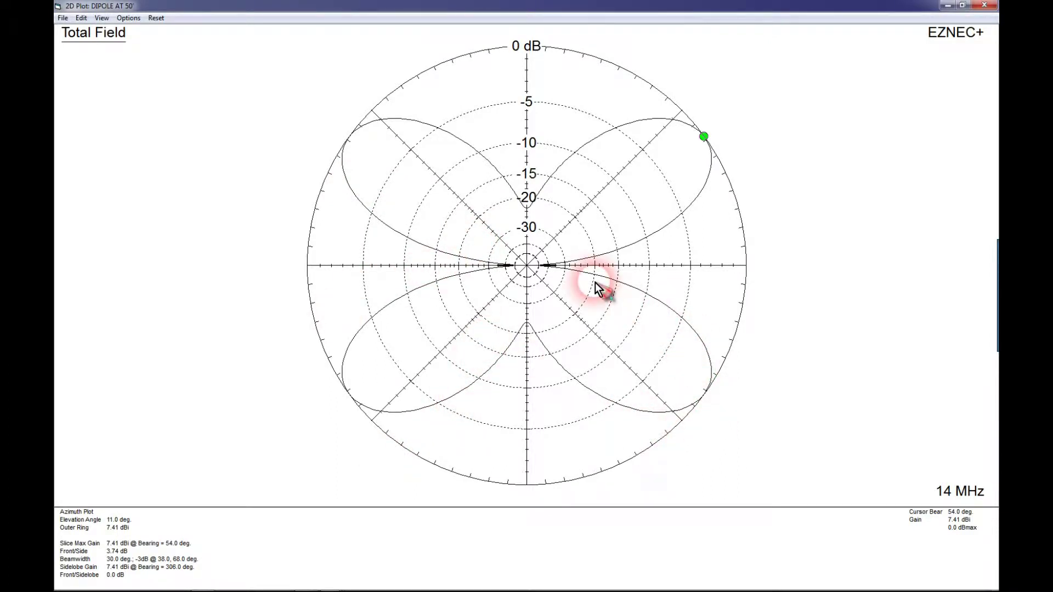
left_click(64, 18)
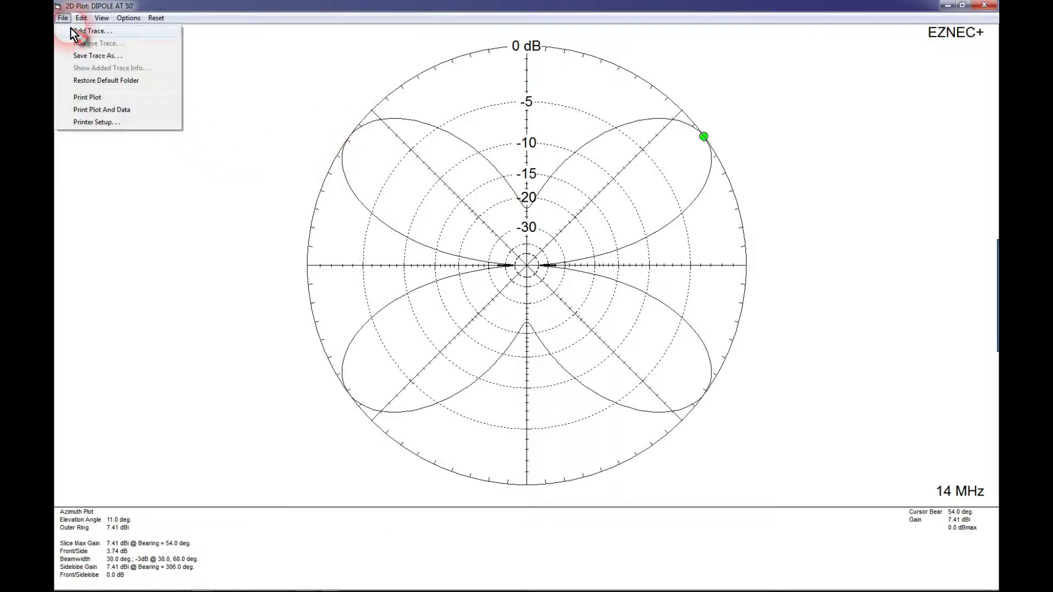
- Load the 80 Meter OCF Dipole 14Mhz.PF trace from ANT\Plots\20 Meter Plots\Azimuth 11 onto the plot
left_click(75, 32)
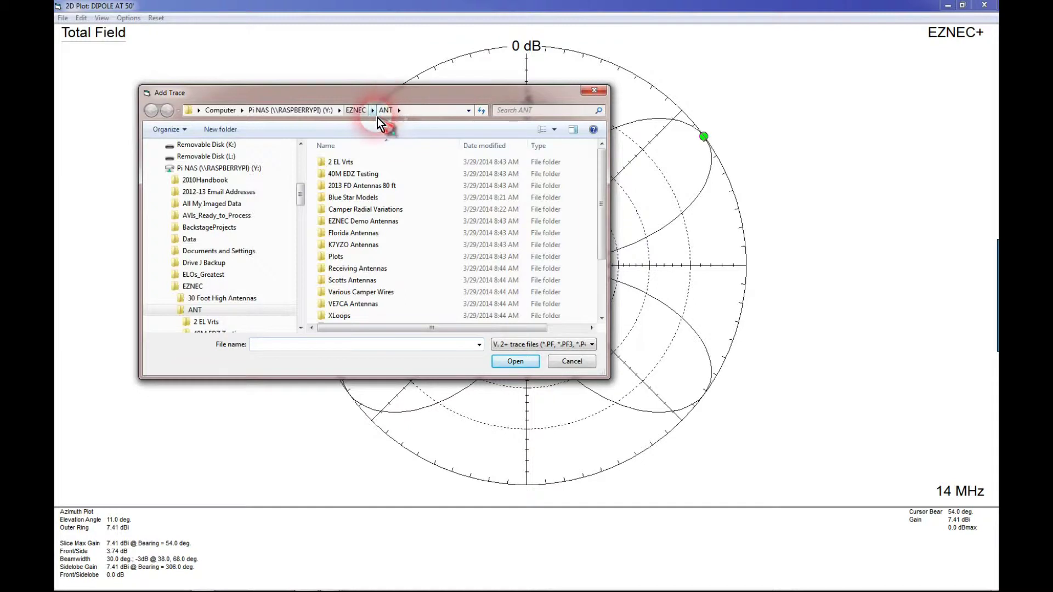
left_click(399, 111)
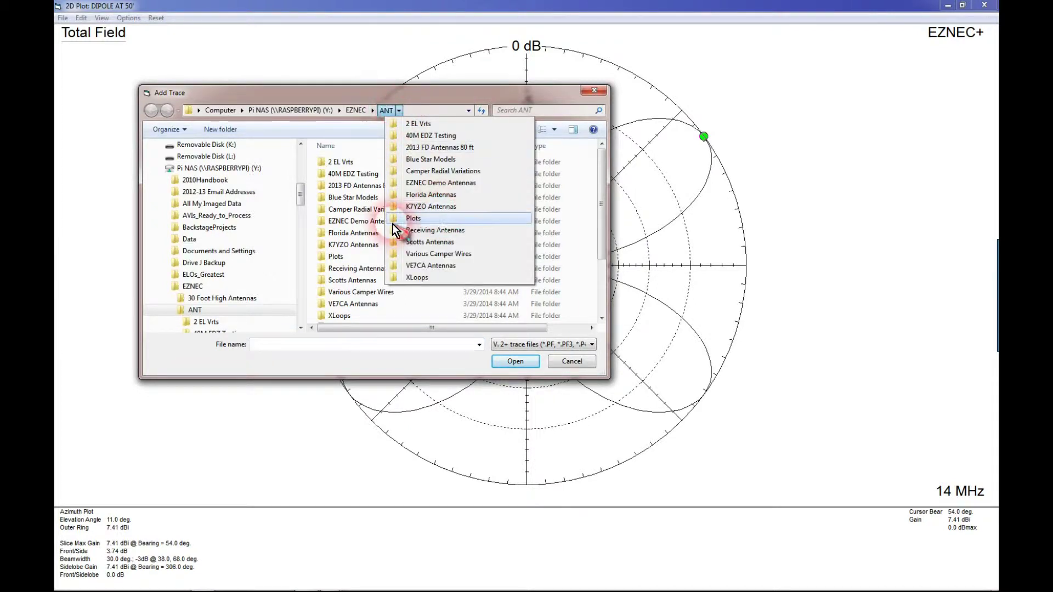
left_click(398, 219)
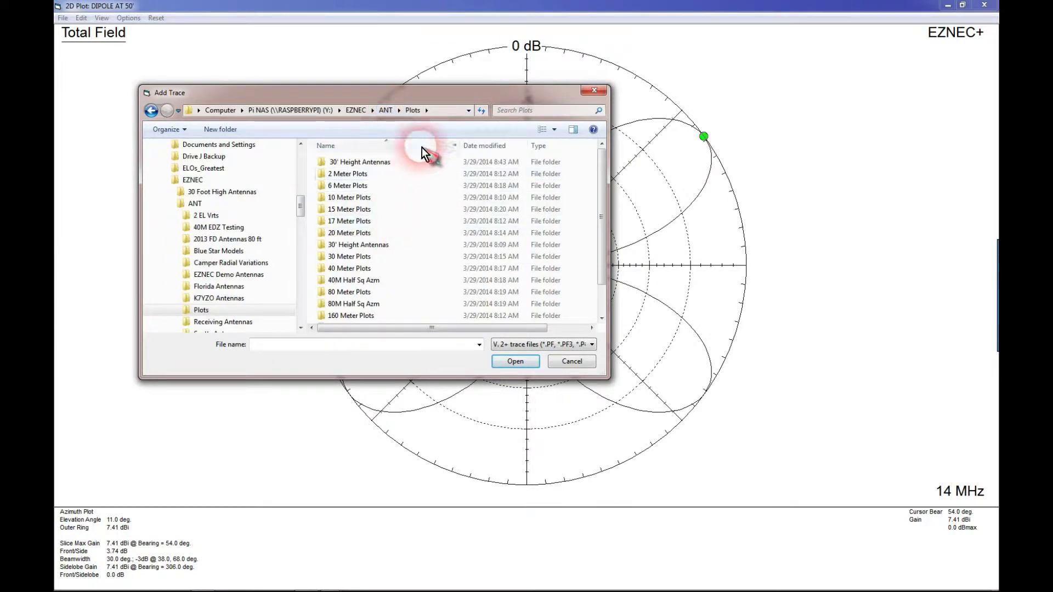
left_click(427, 111)
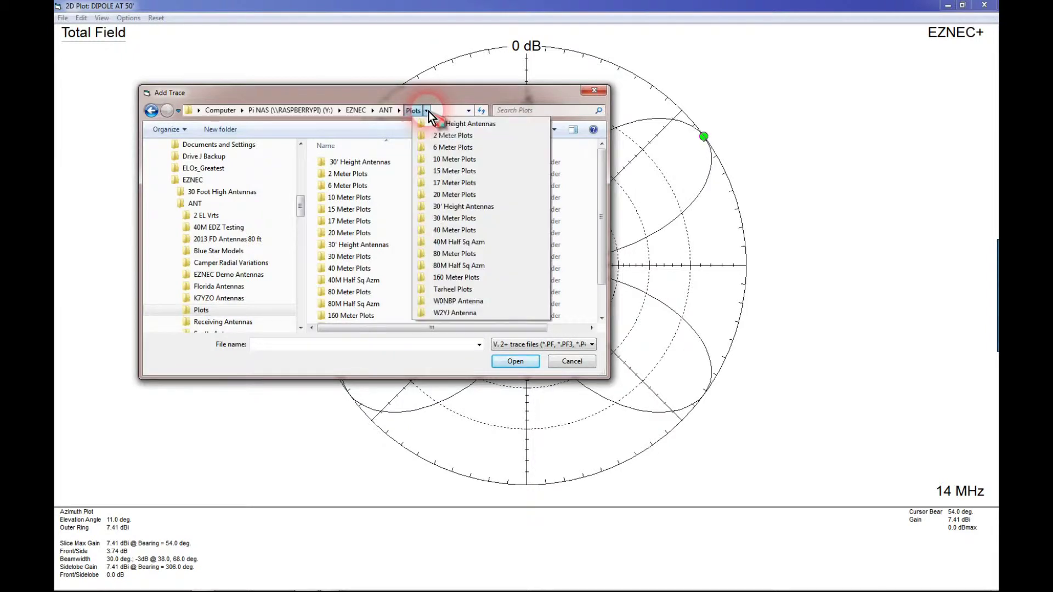
left_click(442, 194)
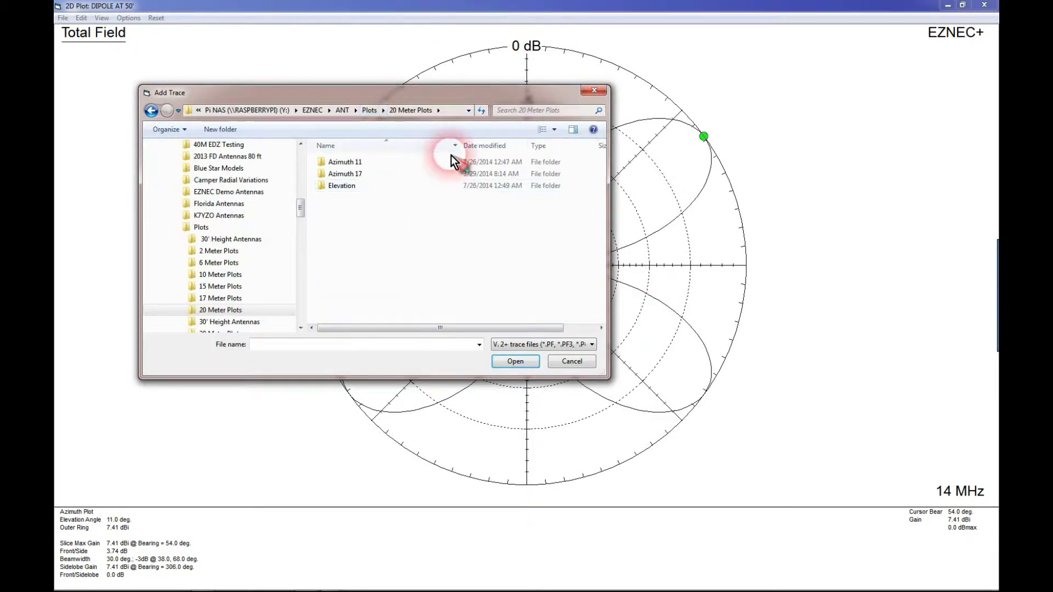
left_click(439, 111)
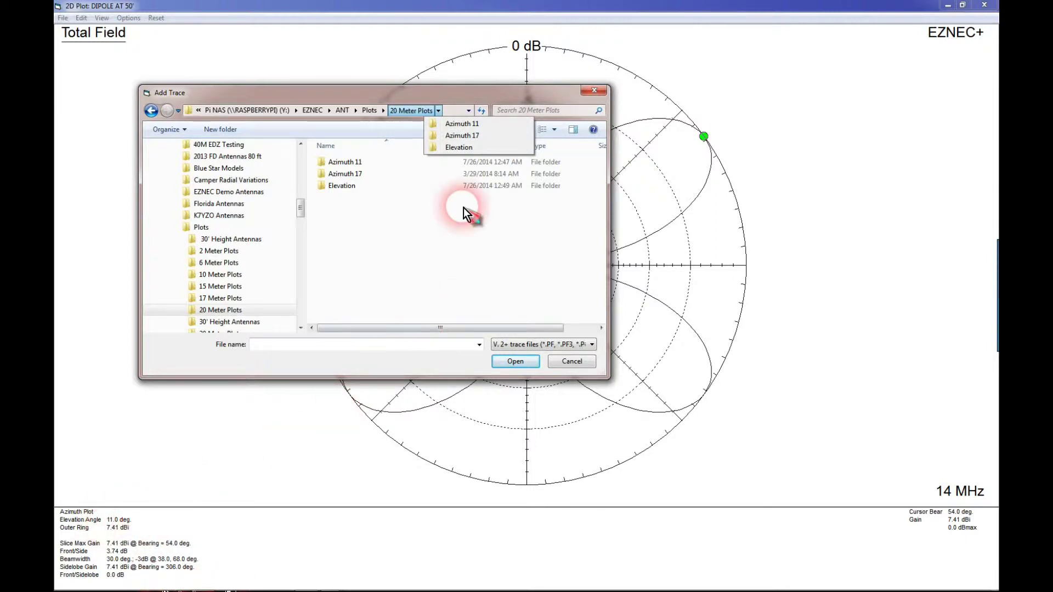
left_click(469, 124)
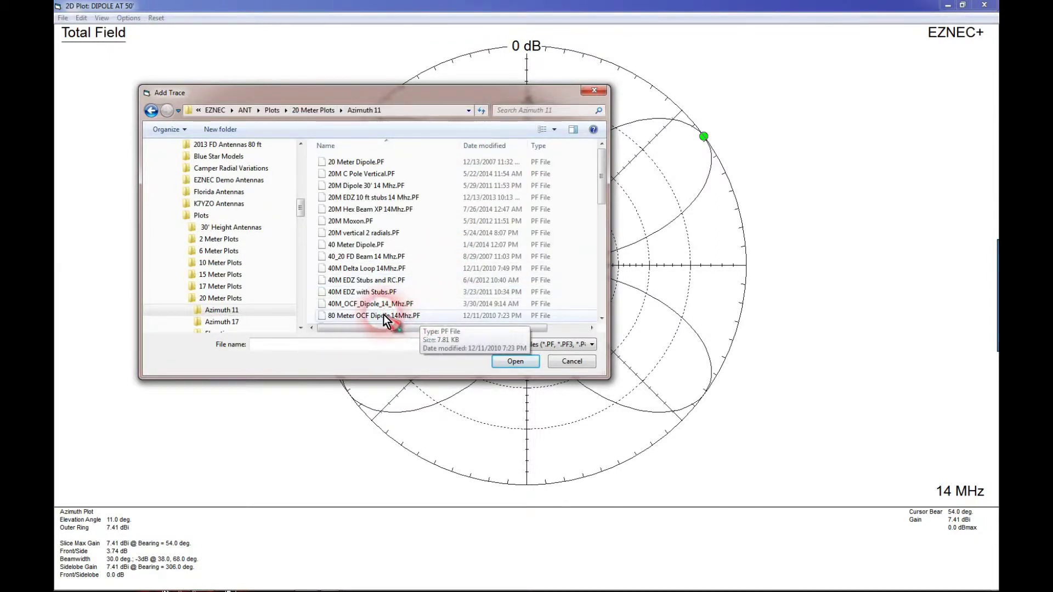
left_click(361, 317)
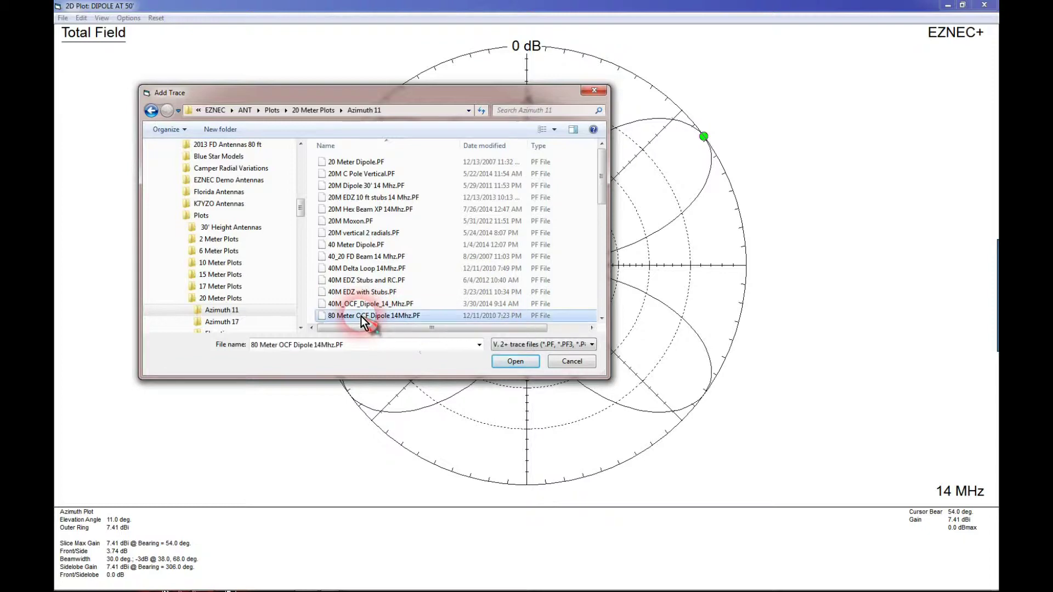
left_click(520, 367)
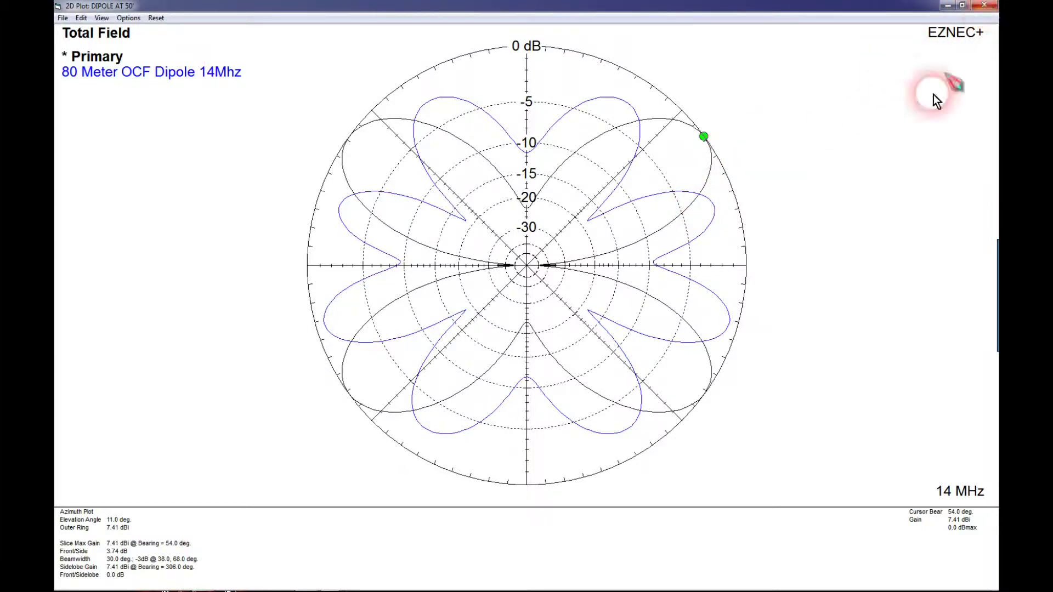
- Close the 14 MHz comparison plot and return to the main EZNEC+ window
key("alt+F4")
left_click(462, 404)
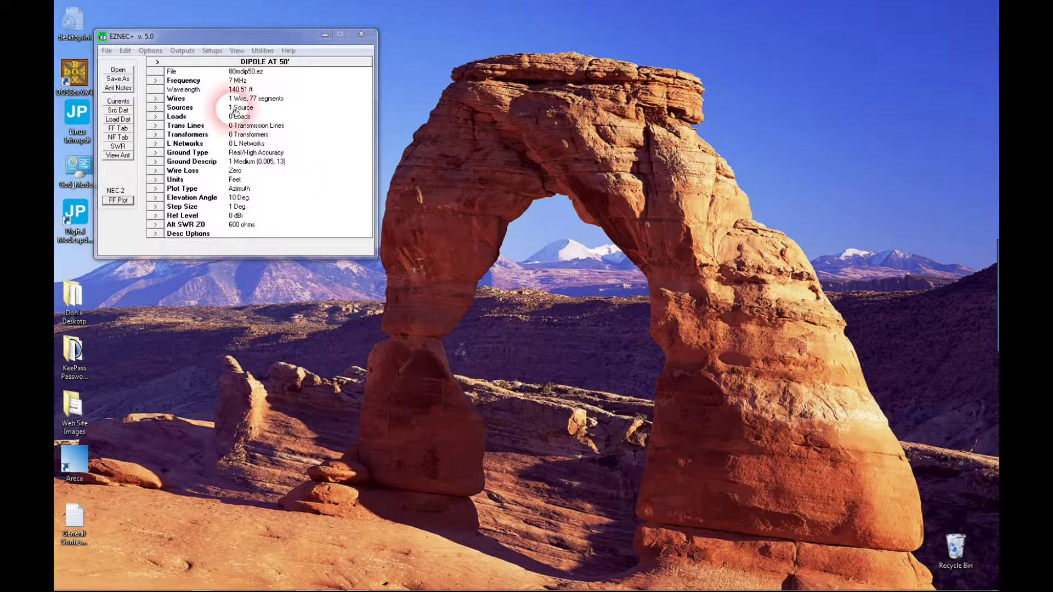
- Set frequency to 3.5 MHz and elevation angle to 30°, then plot the azimuth pattern full-screen
left_click(157, 82)
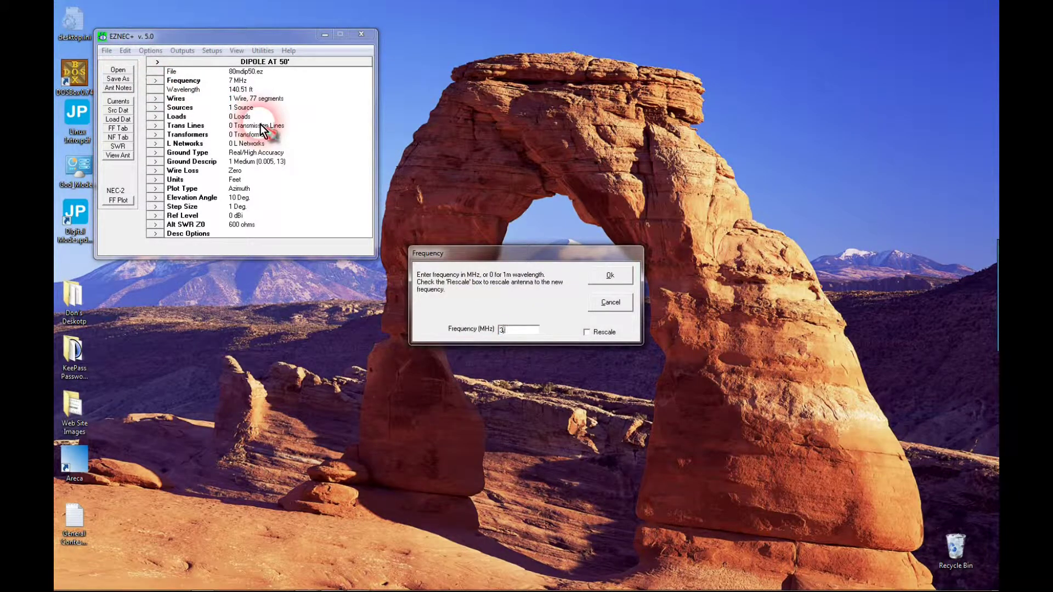
key("Return")
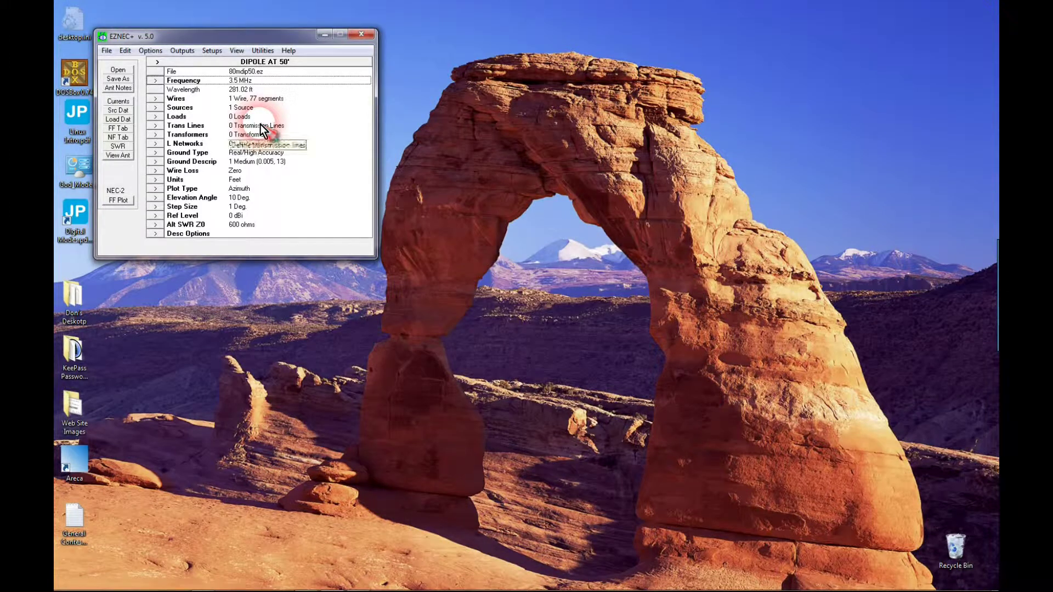
left_click(155, 198)
type("30")
key("Return")
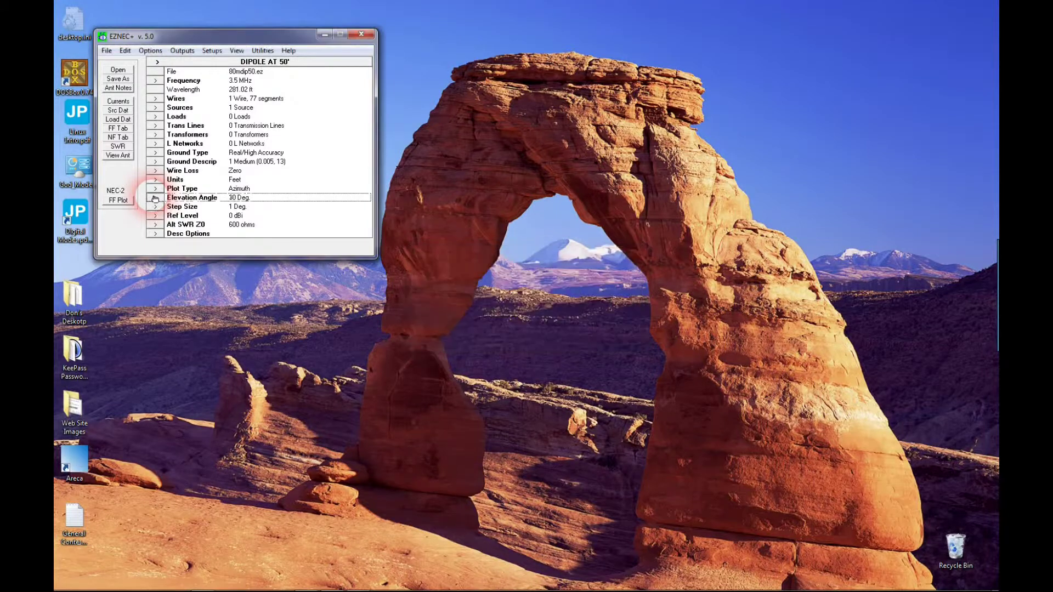
left_click(113, 200)
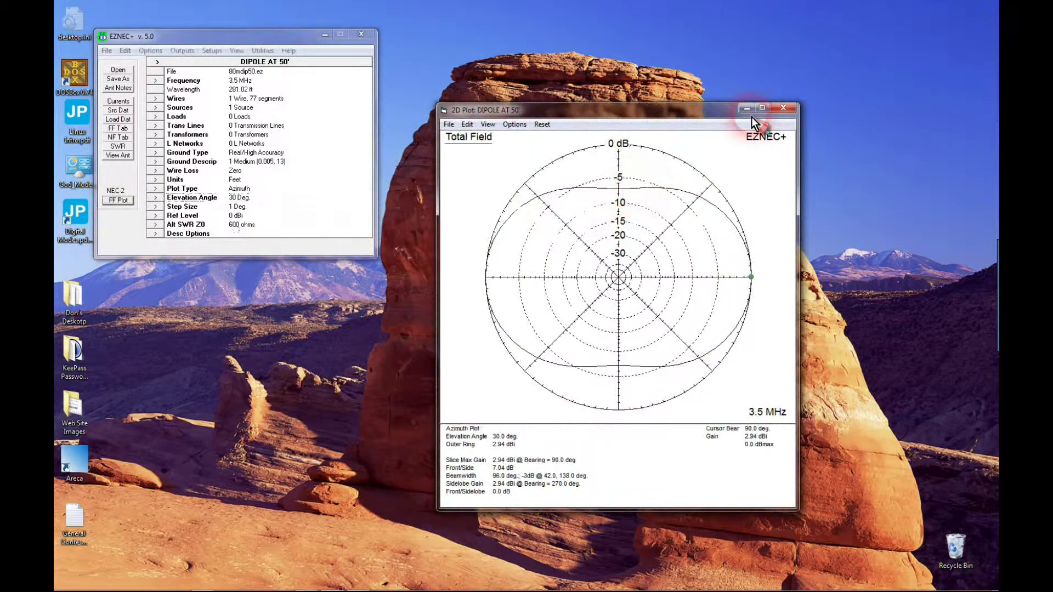
left_click(754, 113)
left_click(762, 108)
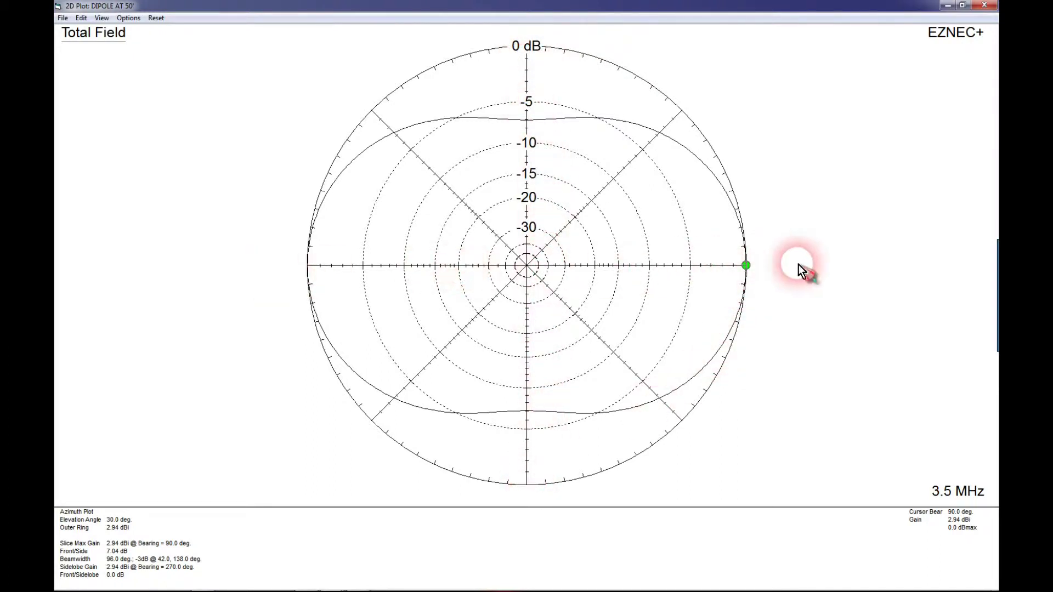
- Minimize the 3.5 MHz azimuth plot window to leave the main EZNEC+ window showing
left_click(948, 8)
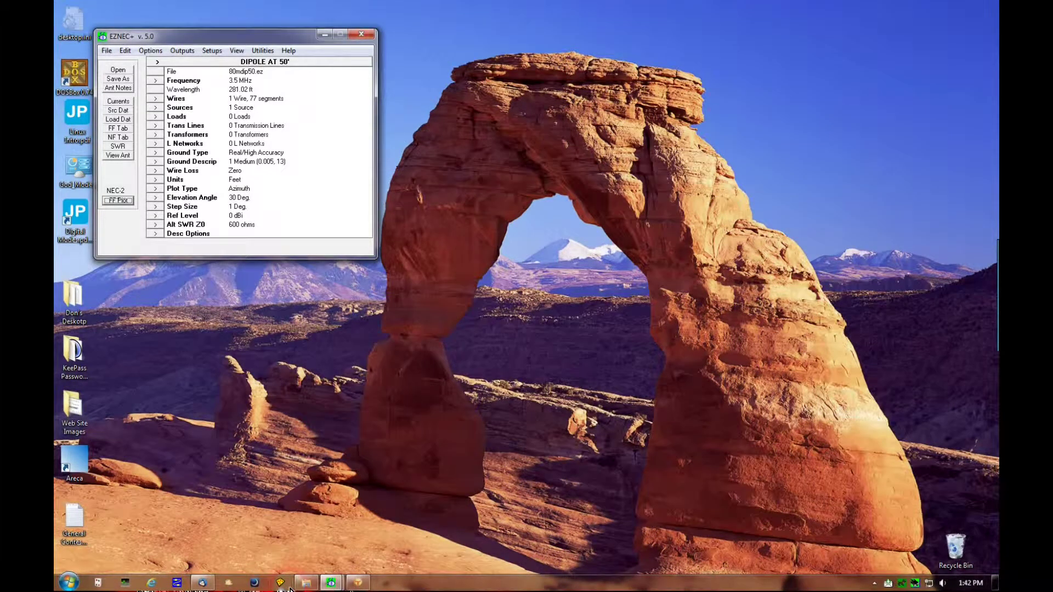
left_click(360, 586)
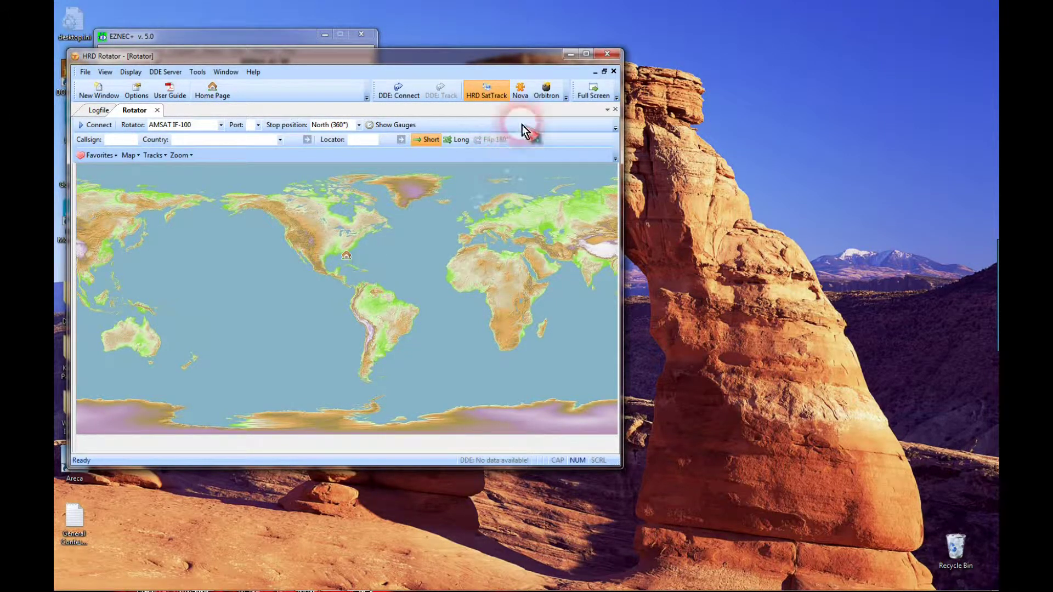
left_click(587, 54)
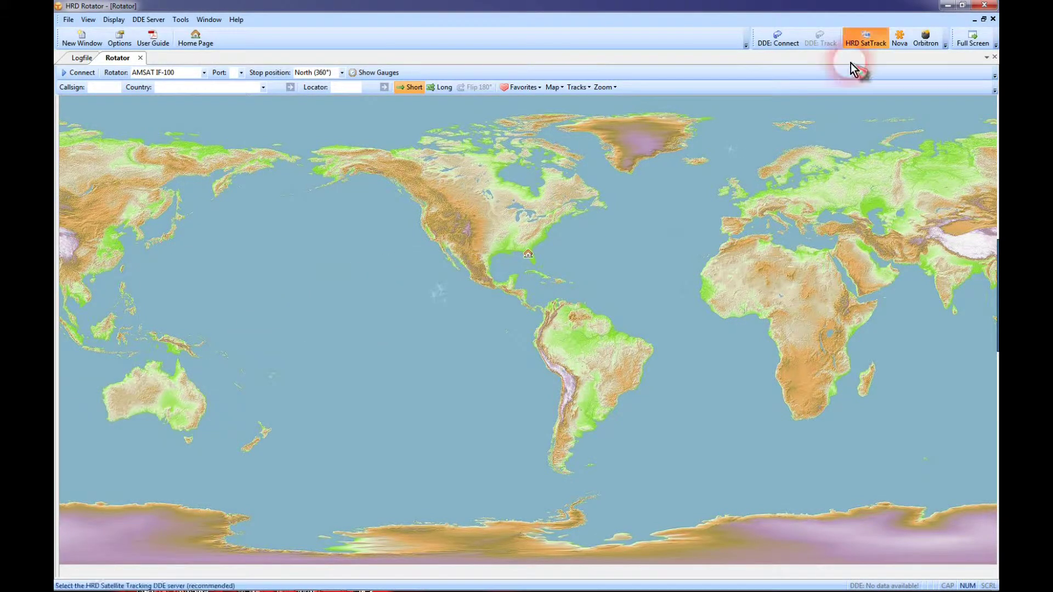
left_click(948, 6)
mouse_move(384, 587)
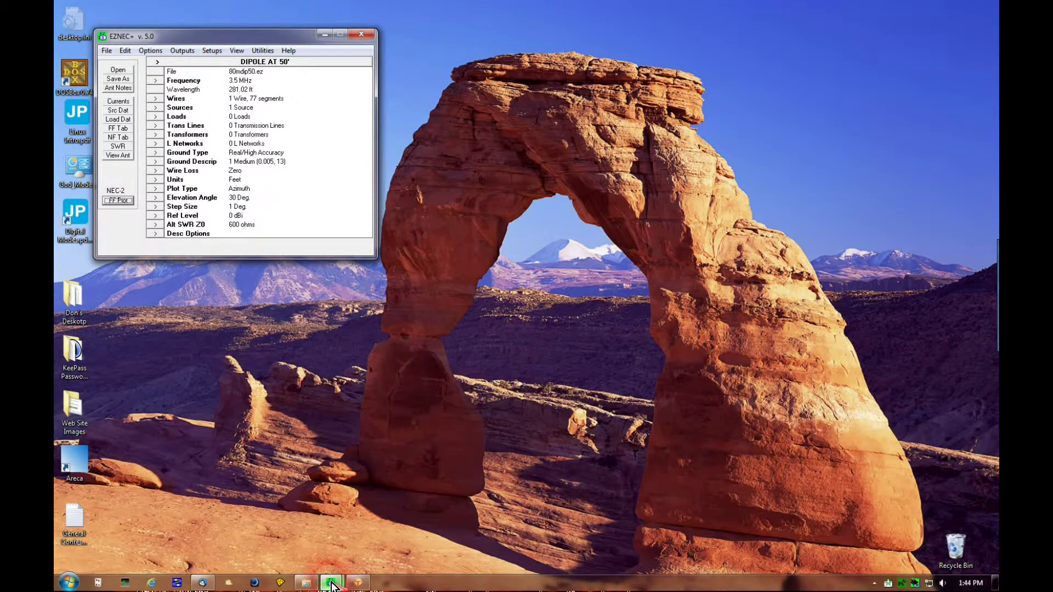
mouse_move(330, 586)
left_click(409, 529)
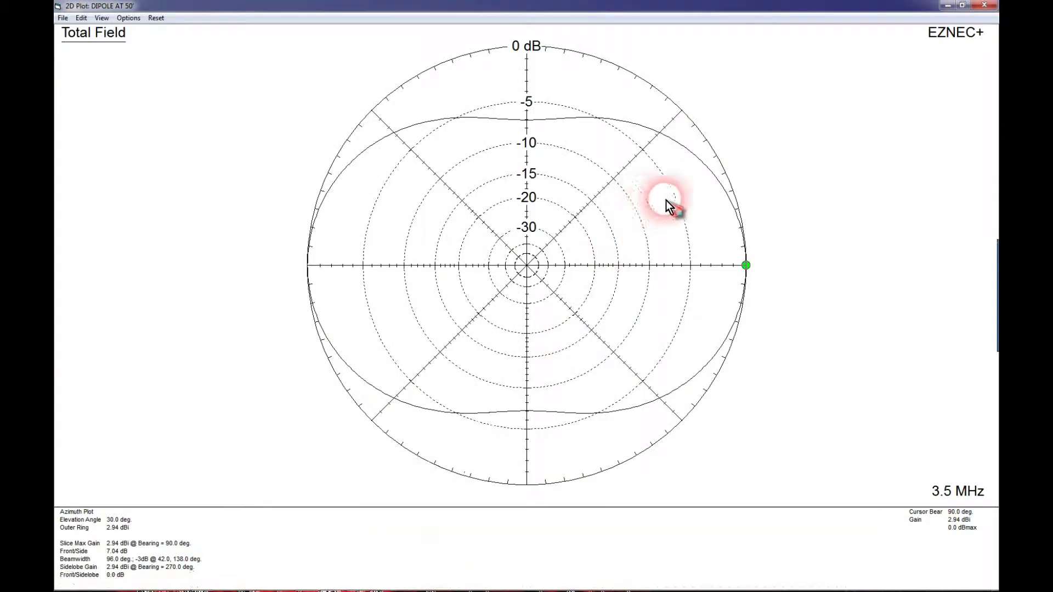
left_click(659, 134)
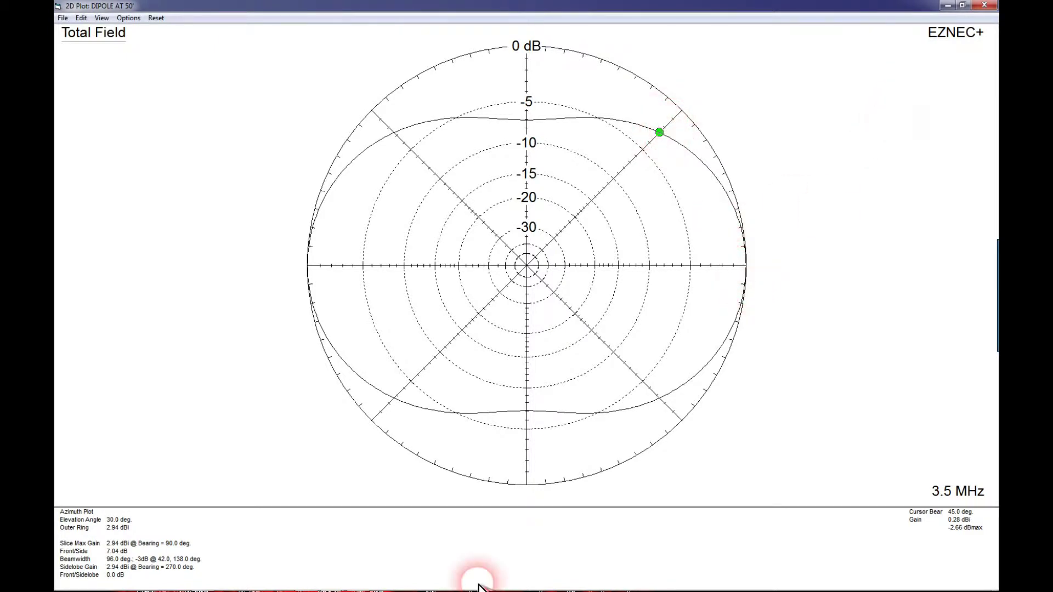
mouse_move(469, 582)
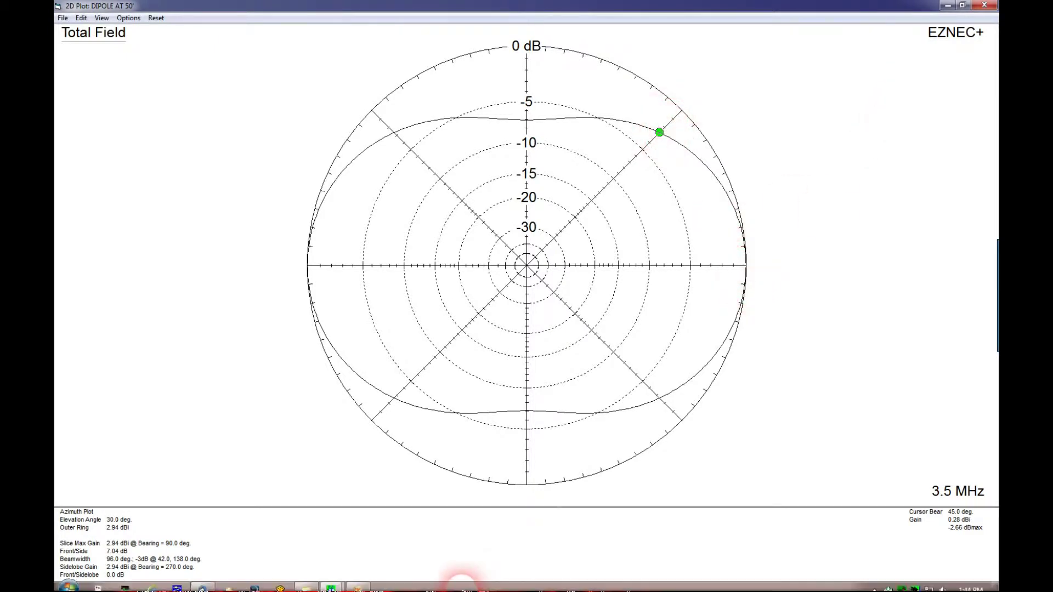
left_click(359, 584)
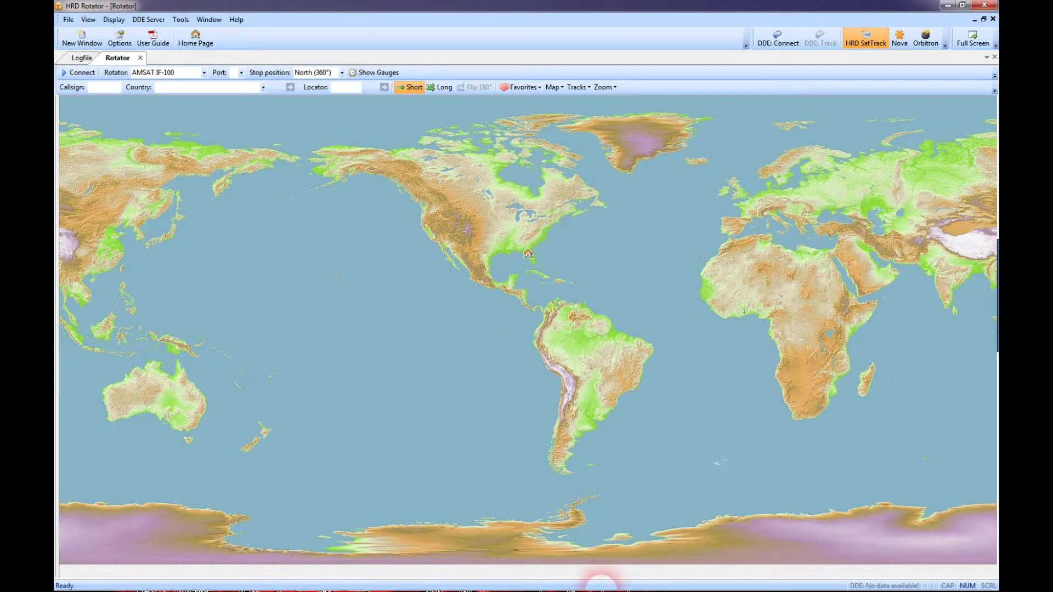
left_click(948, 5)
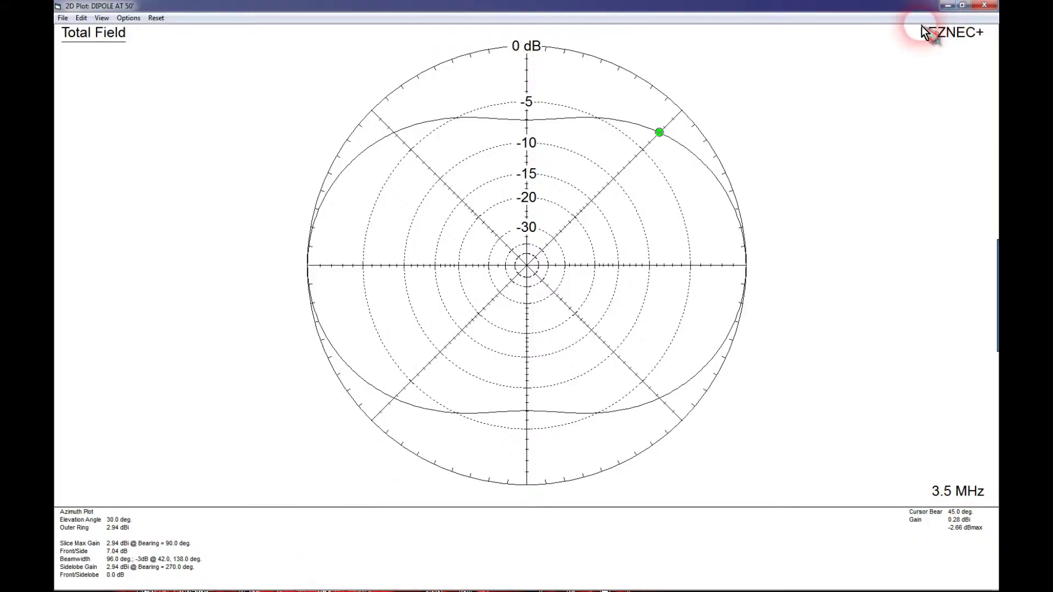
left_click(948, 5)
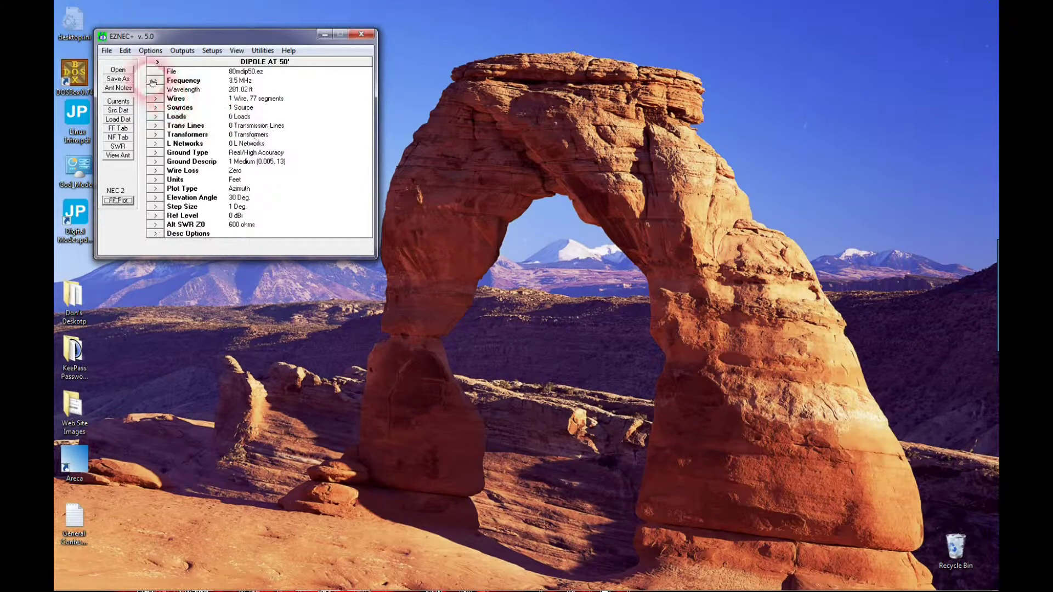
- Set the dipole model to 7 MHz with a 10° elevation angle
left_click(153, 81)
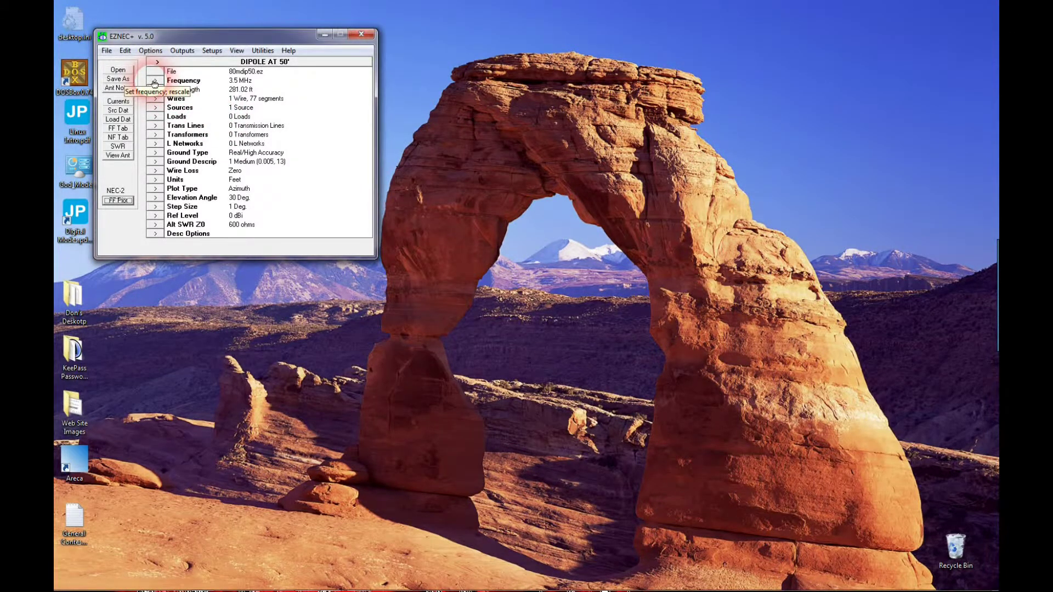
left_click(153, 82)
type("7")
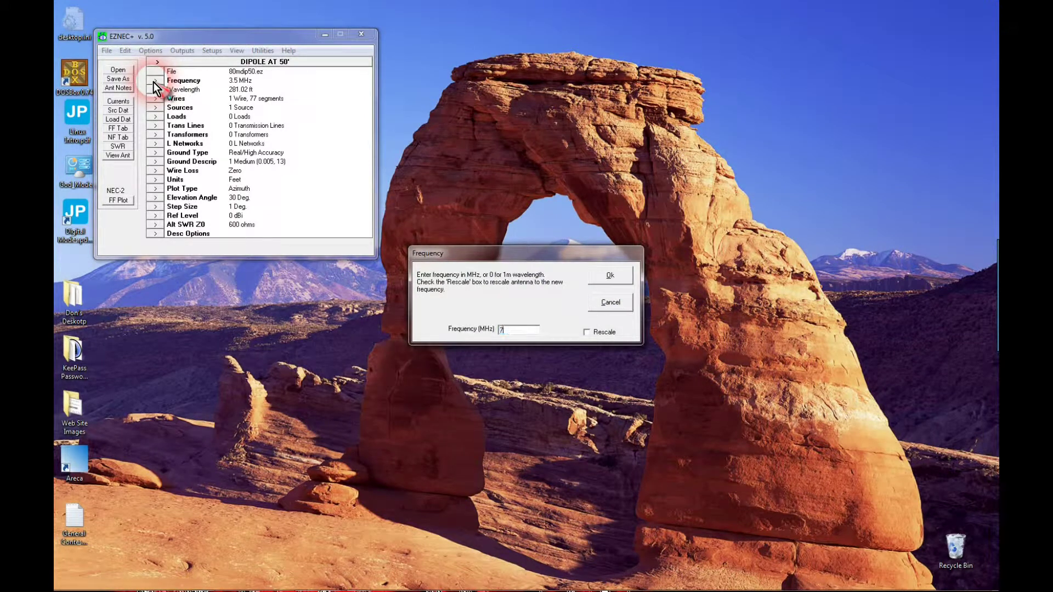
key("Return")
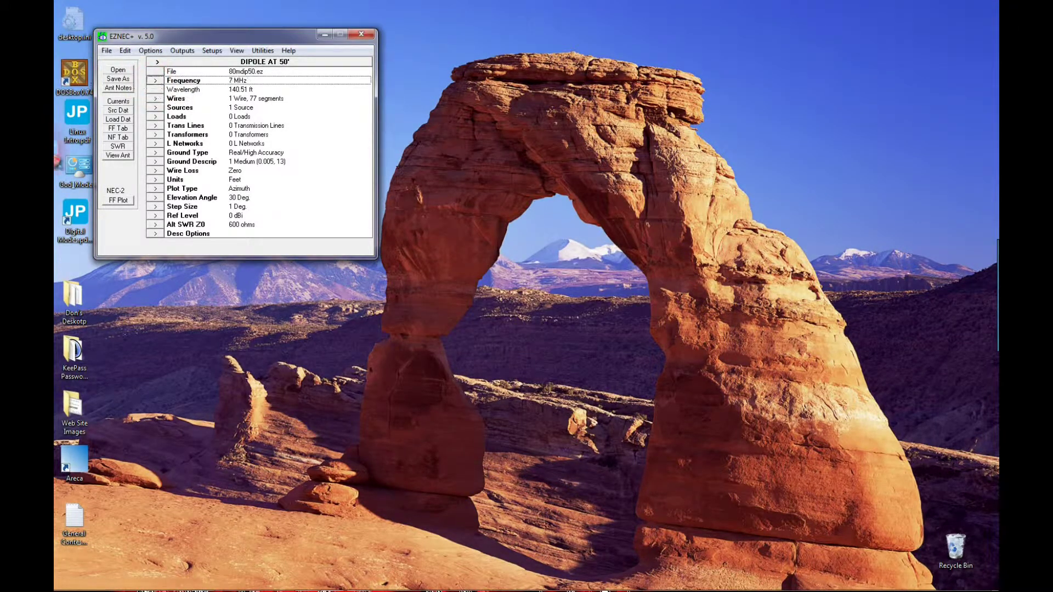
left_click(157, 200)
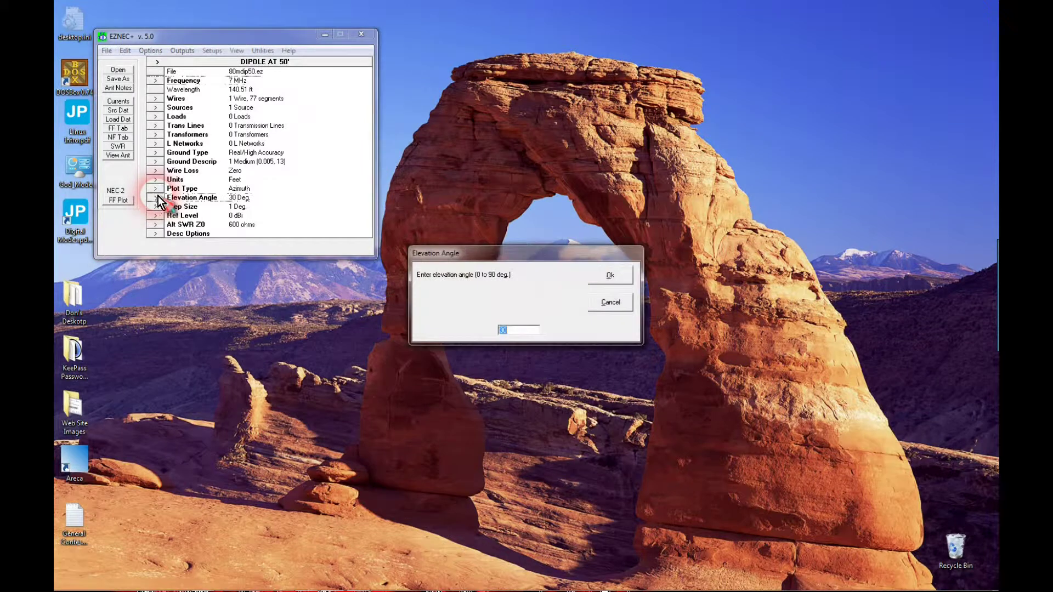
type("10")
key("Return")
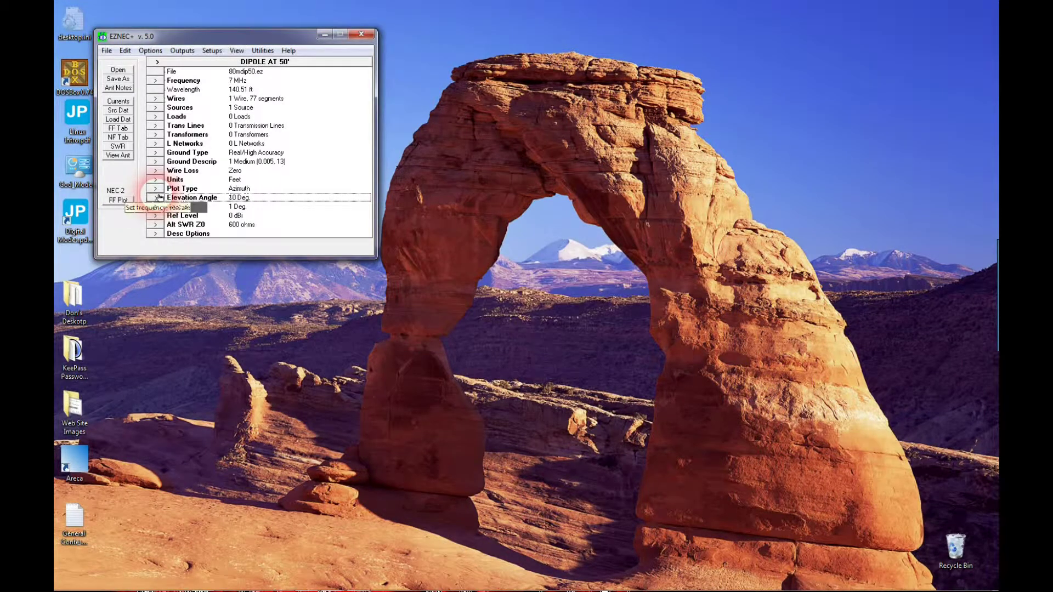
- Plot the 7 MHz far-field azimuth pattern and maximize the plot window
left_click(118, 200)
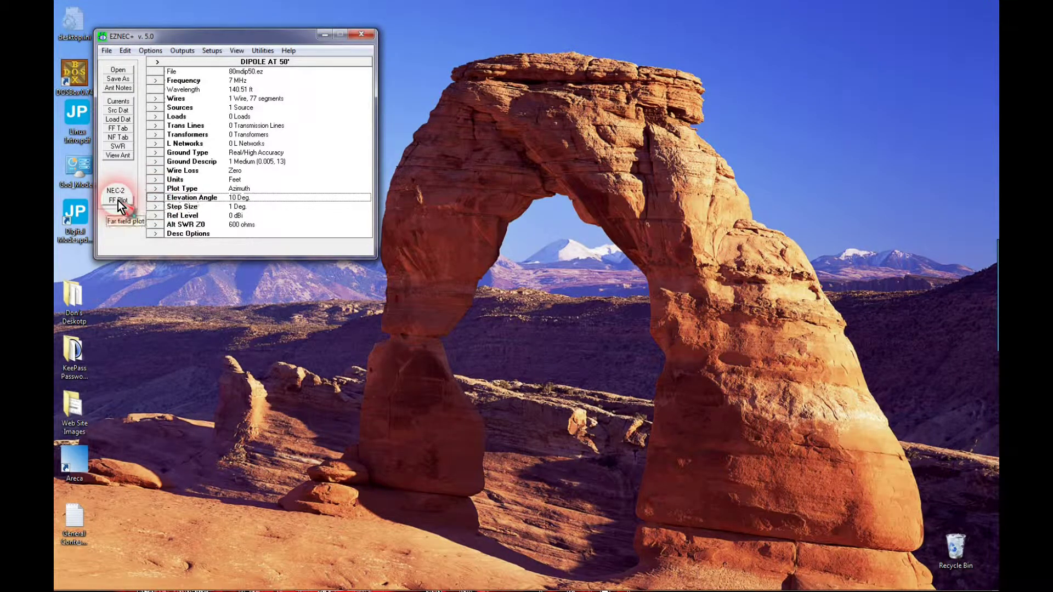
left_click(117, 199)
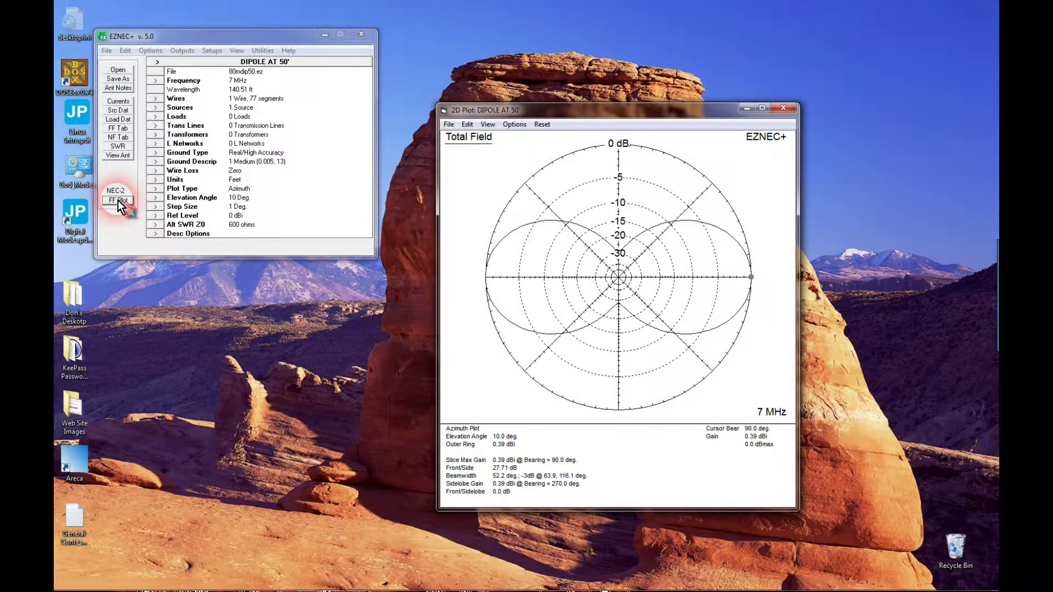
left_click(761, 108)
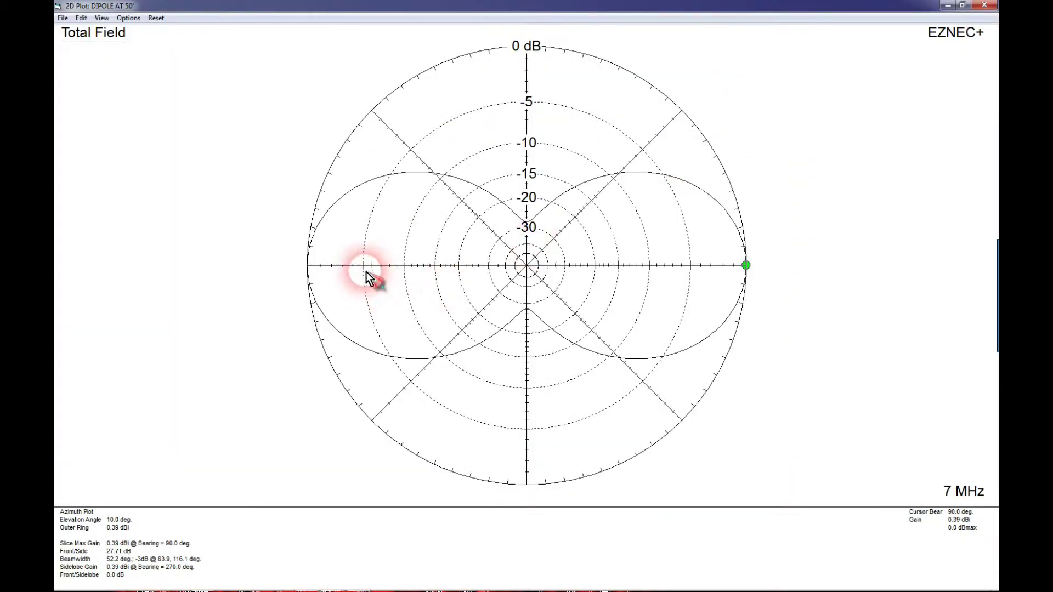
left_click(63, 18)
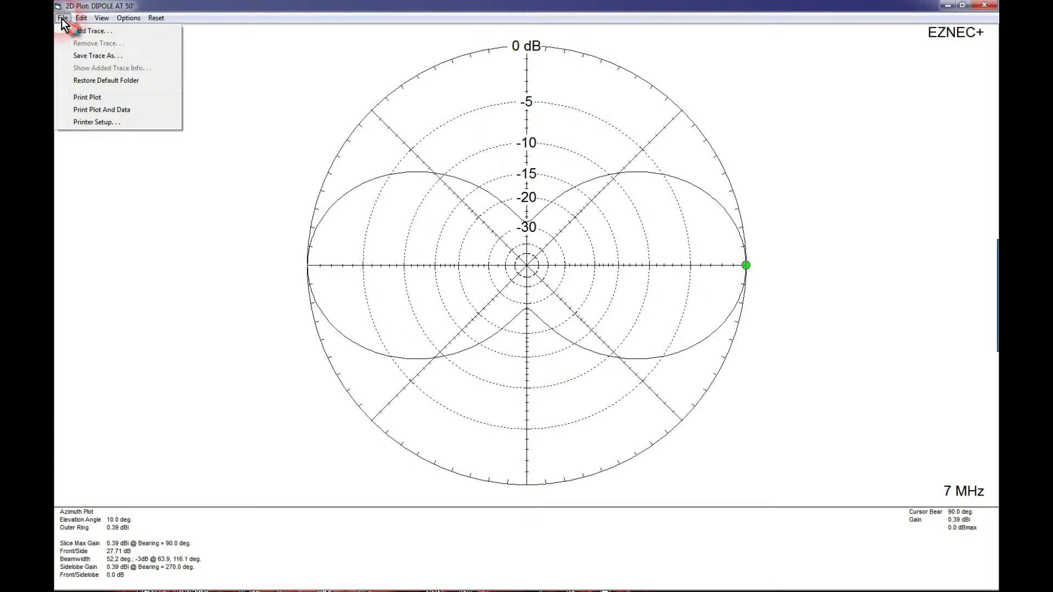
- Add the 80M OCF Dipole 7 Mhz trace to the plot
left_click(65, 30)
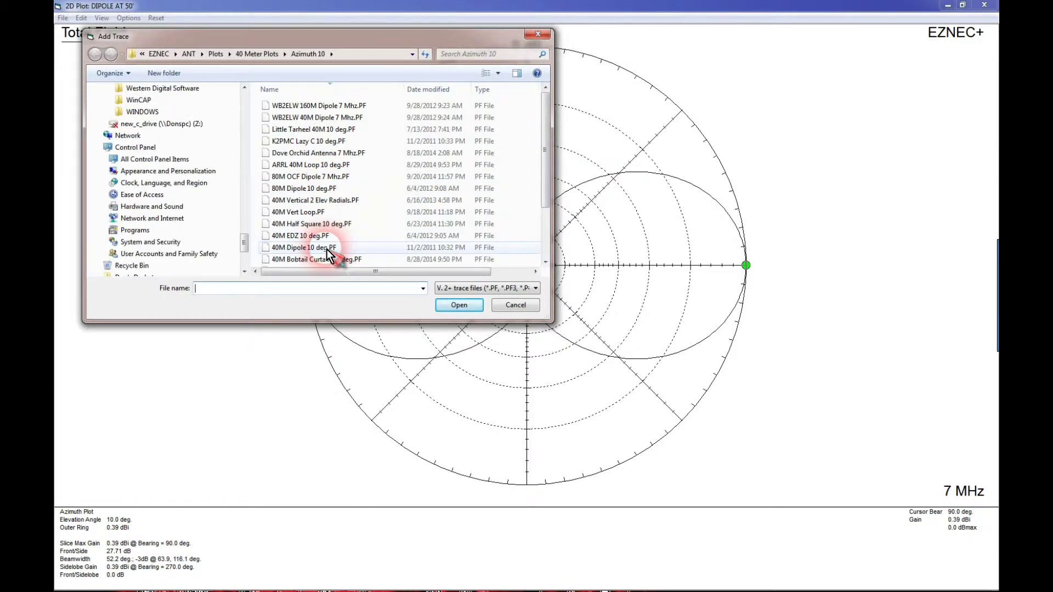
left_click(303, 178)
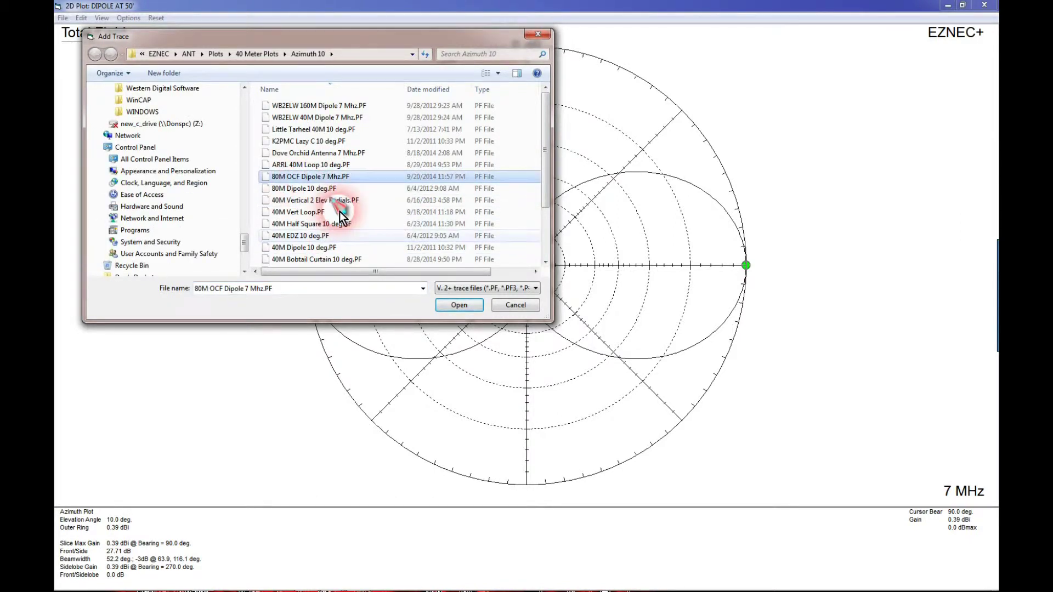
left_click(449, 306)
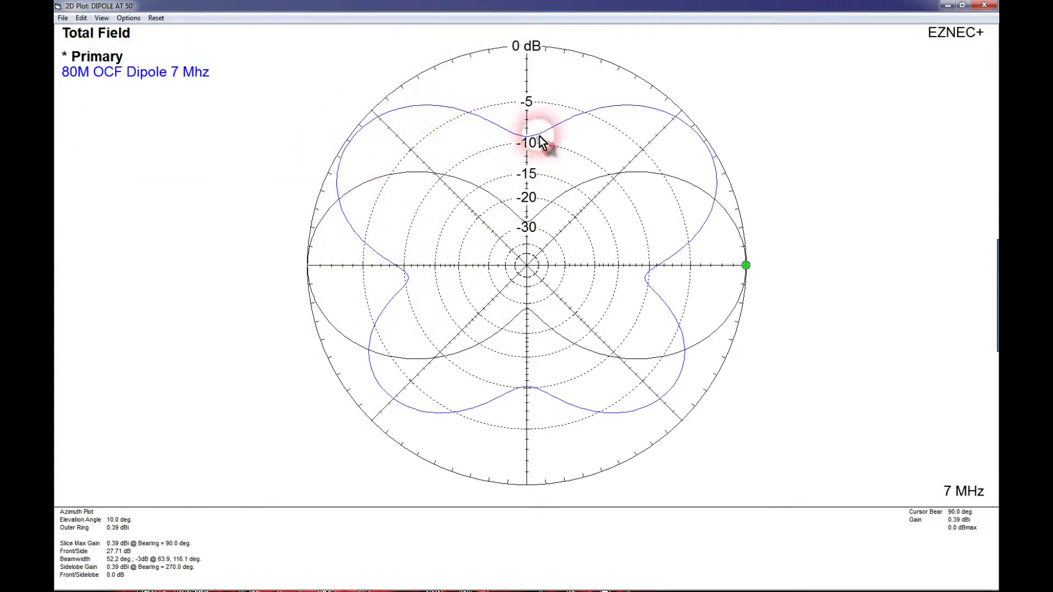
- Make the OCF trace active and set the cursor on its 55° main lobe
left_click(702, 137)
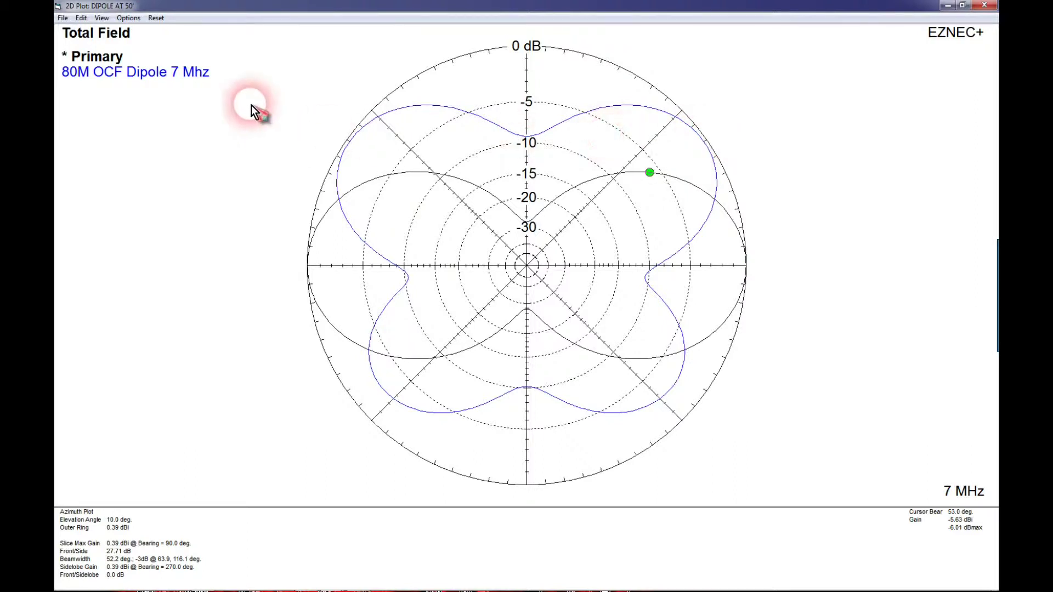
left_click(204, 76)
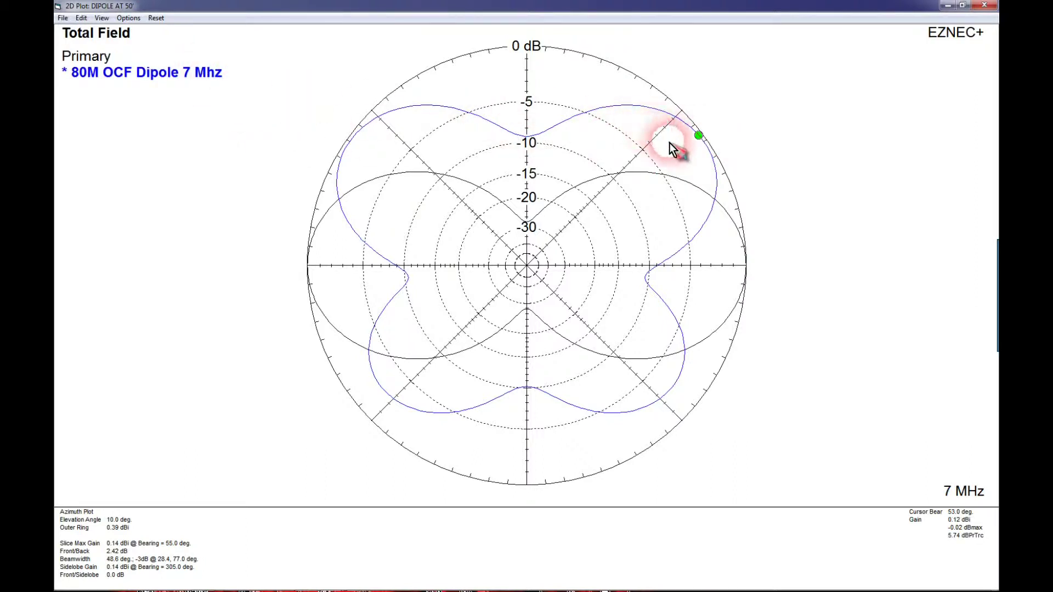
key("Right")
key("Right")
key("Left")
key("Left")
key("Left")
key("Left")
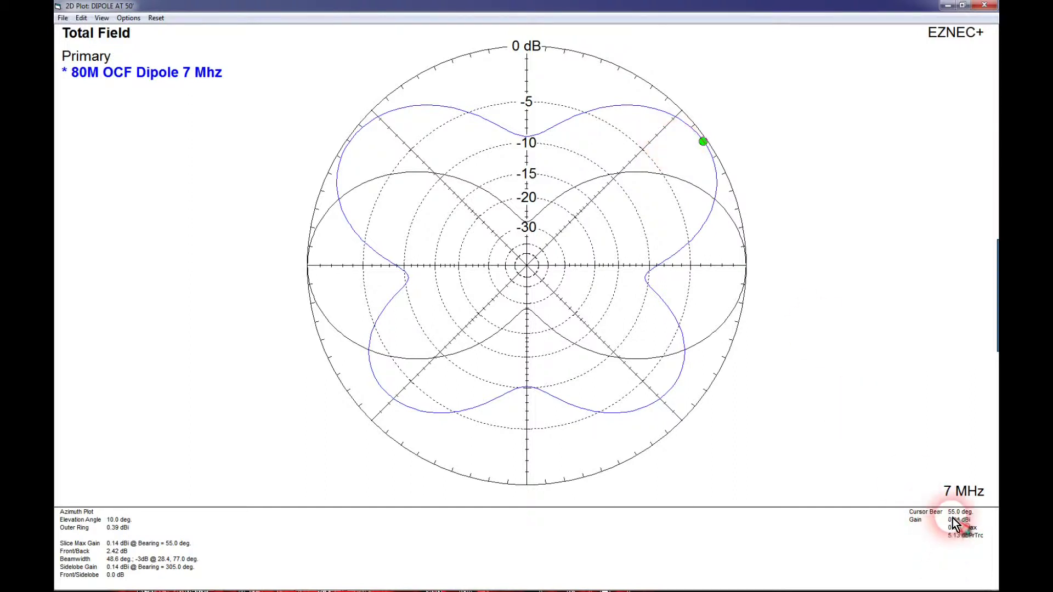
mouse_move(441, 589)
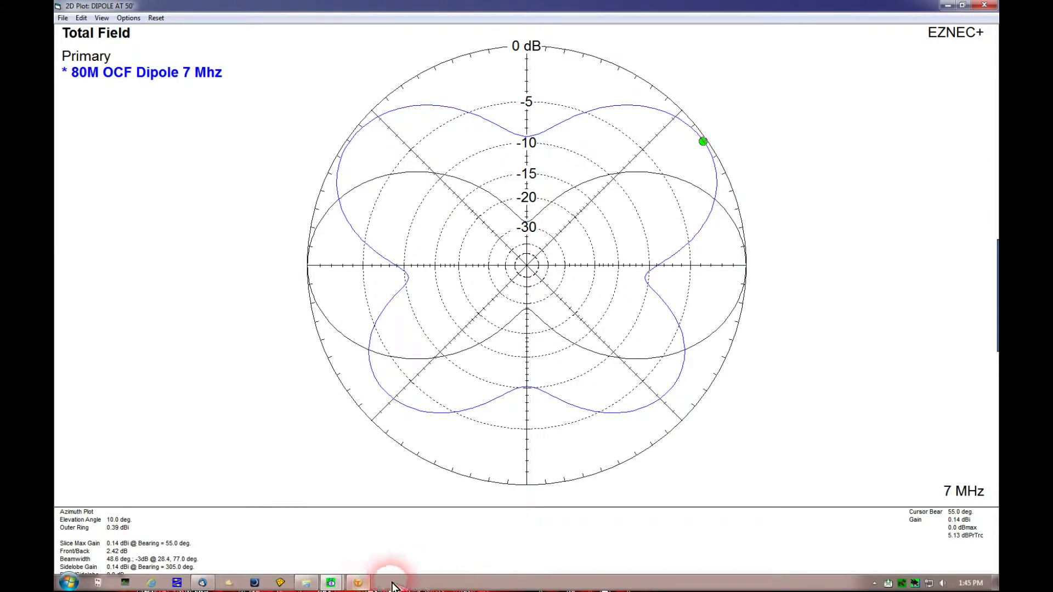
left_click(357, 584)
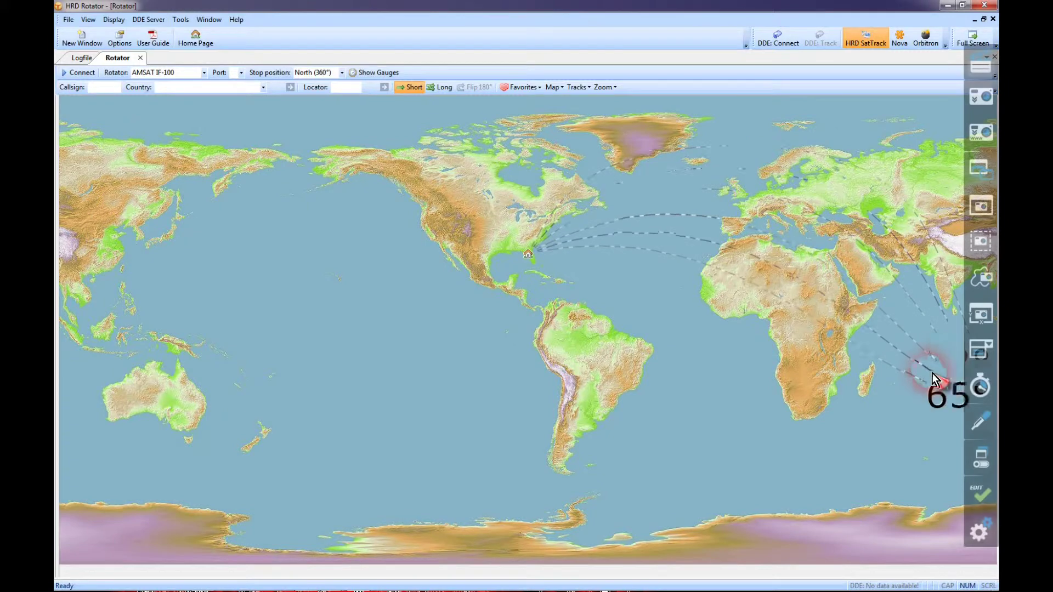
- Return to the 80M OCF Dipole 7 Mhz polar plot from the rotator map
mouse_move(565, 578)
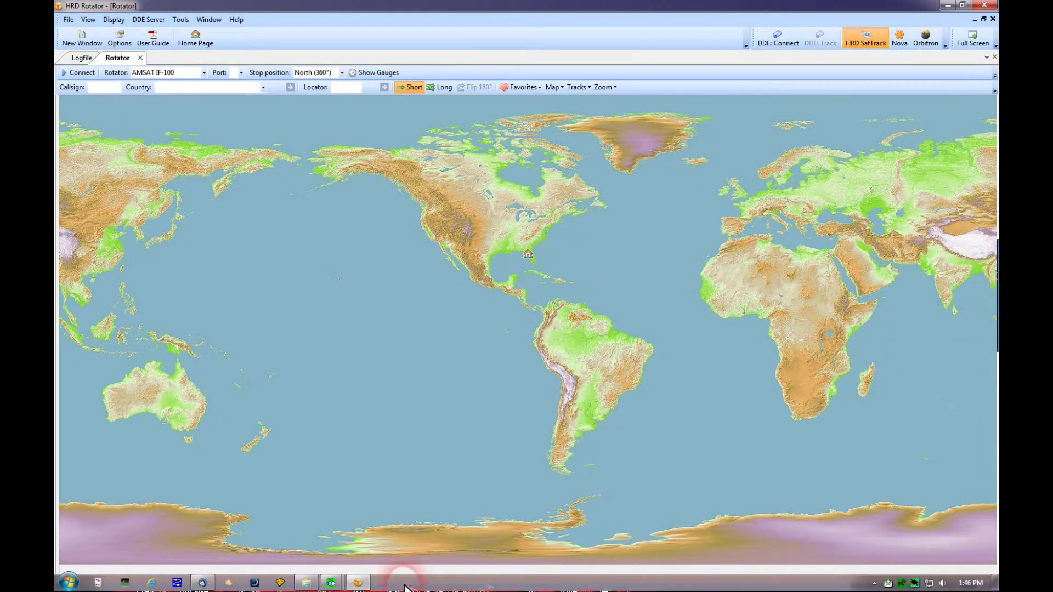
mouse_move(345, 578)
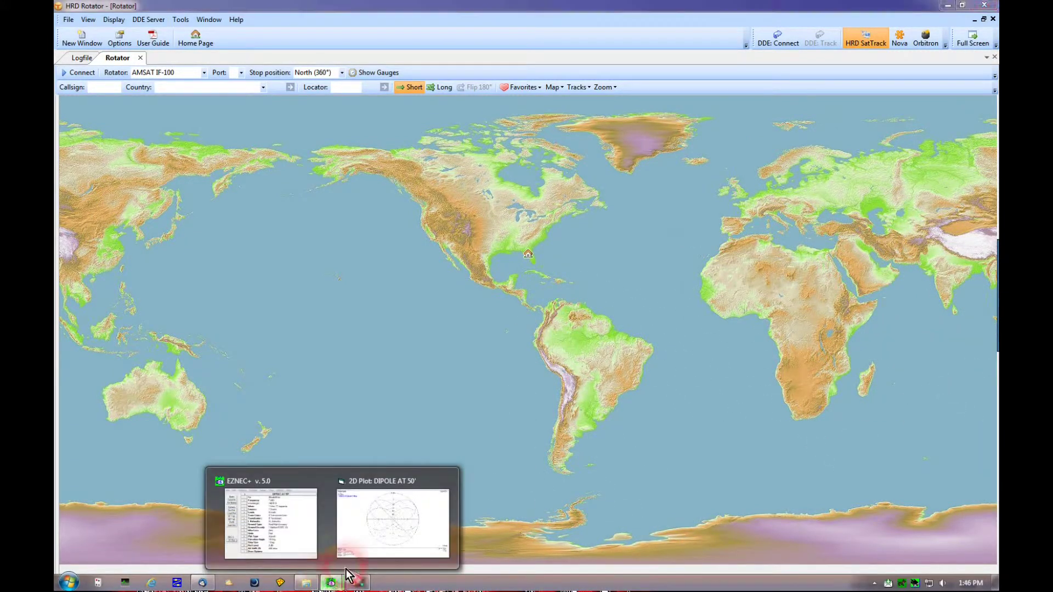
left_click(369, 540)
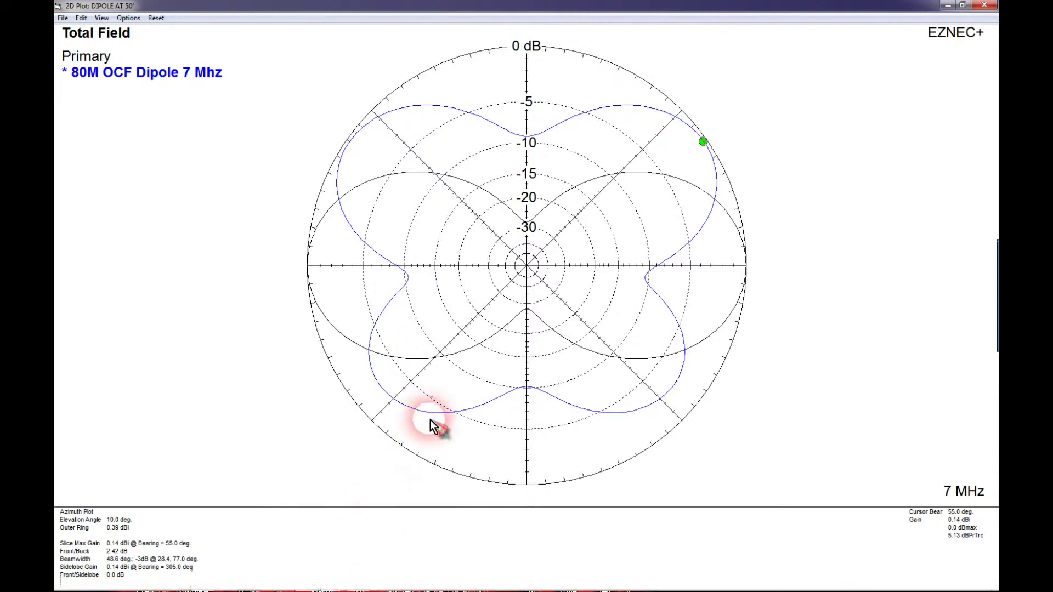
- Place the plot cursor on the OCF dipole's north-west lobe at 305° bearing
left_click(354, 141)
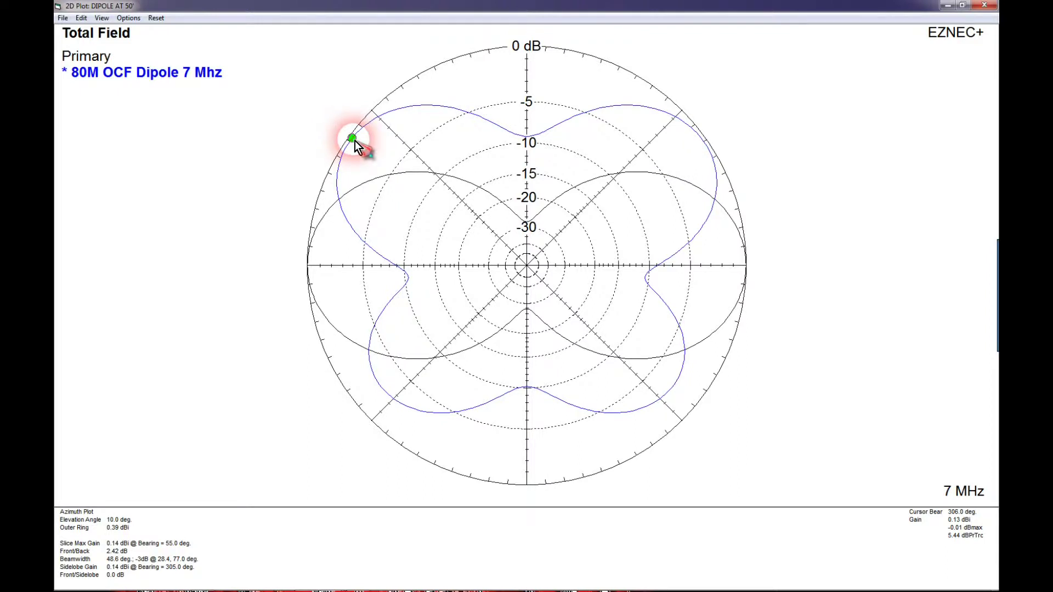
key("Left")
key("Right")
key("Right")
key("Right")
key("Right")
key("Right")
key("Left")
key("Left")
key("Left")
key("Left")
key("Left")
key("Left")
key("Left")
key("Left")
key("Right")
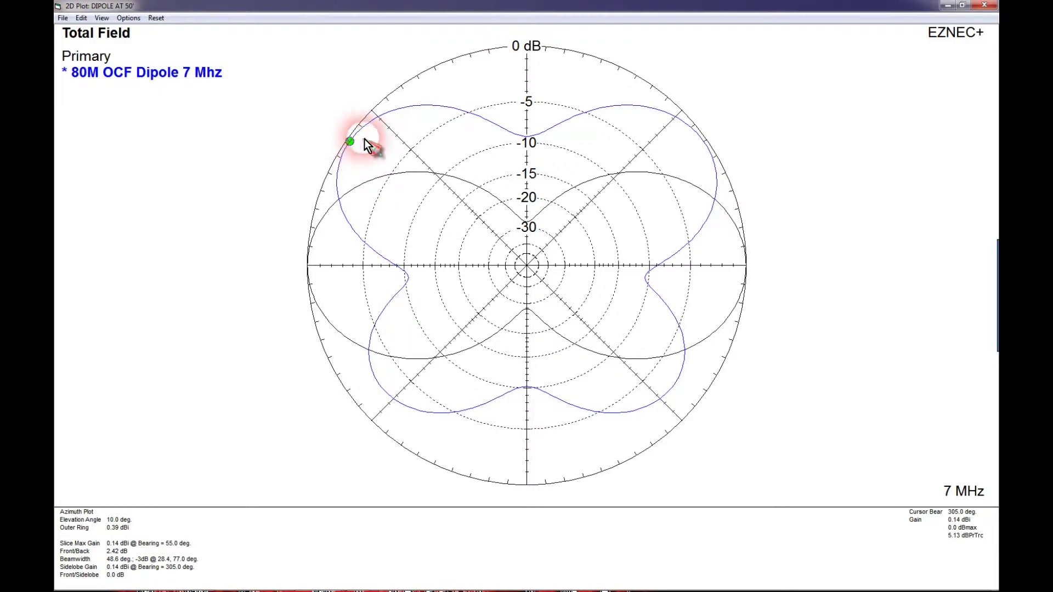
left_click(358, 583)
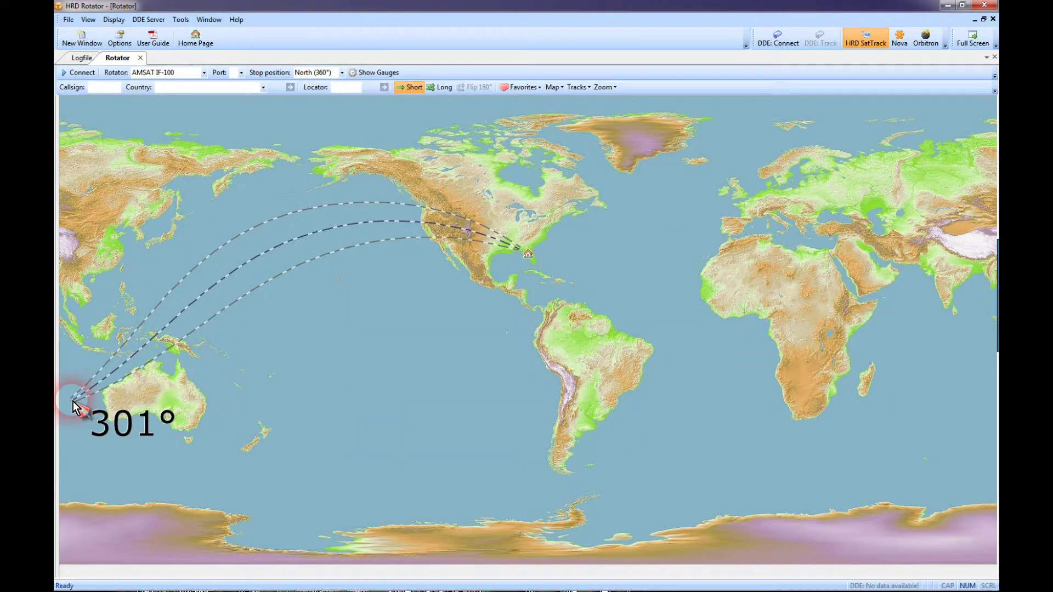
- Check the 247° and 71° bearings on the rotator map, then minimize HRD Rotator
left_click(292, 398)
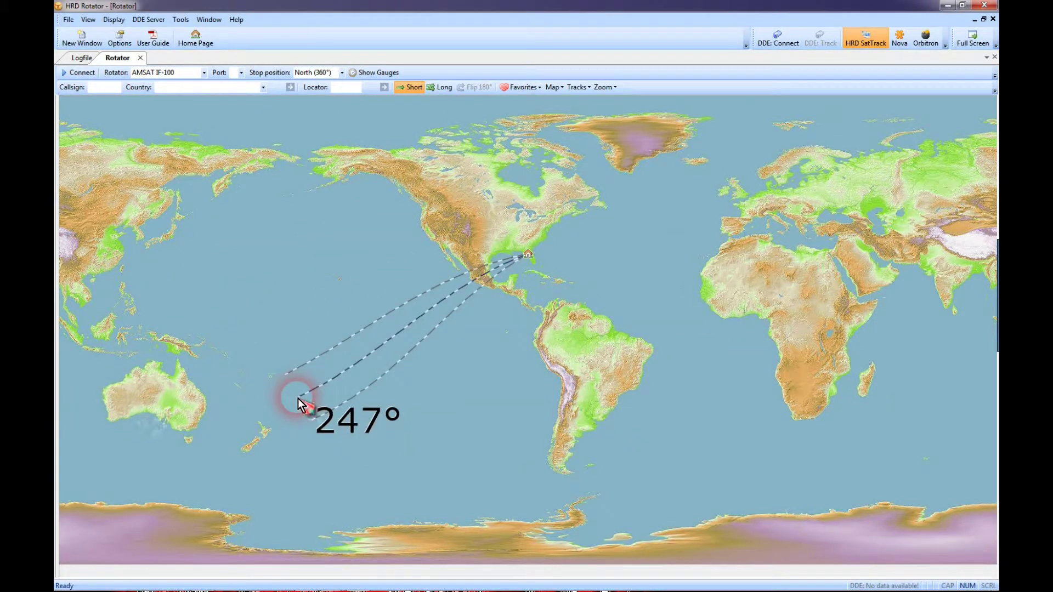
left_click(619, 246)
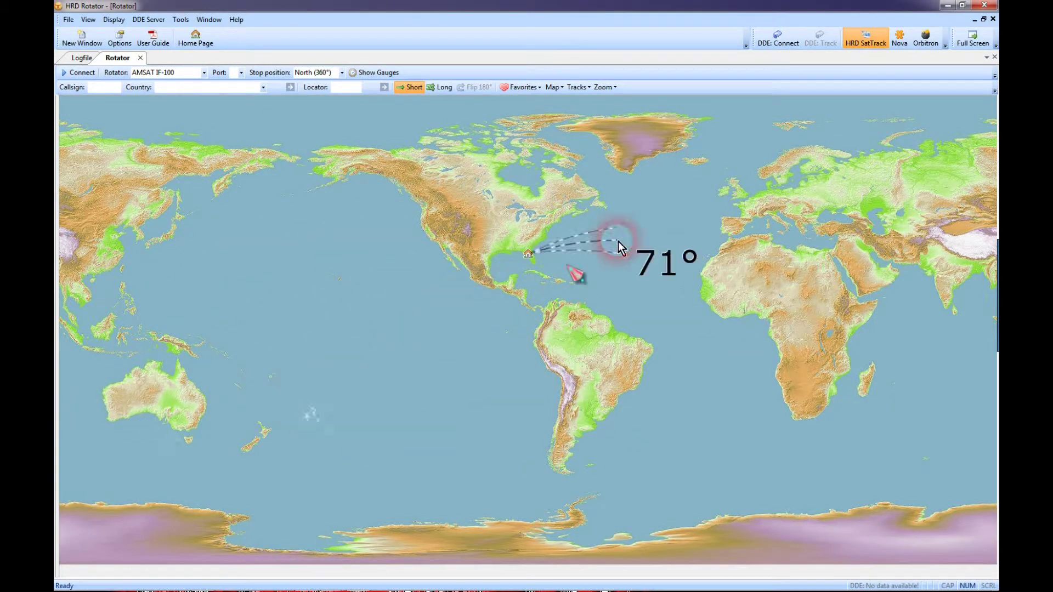
left_click(948, 6)
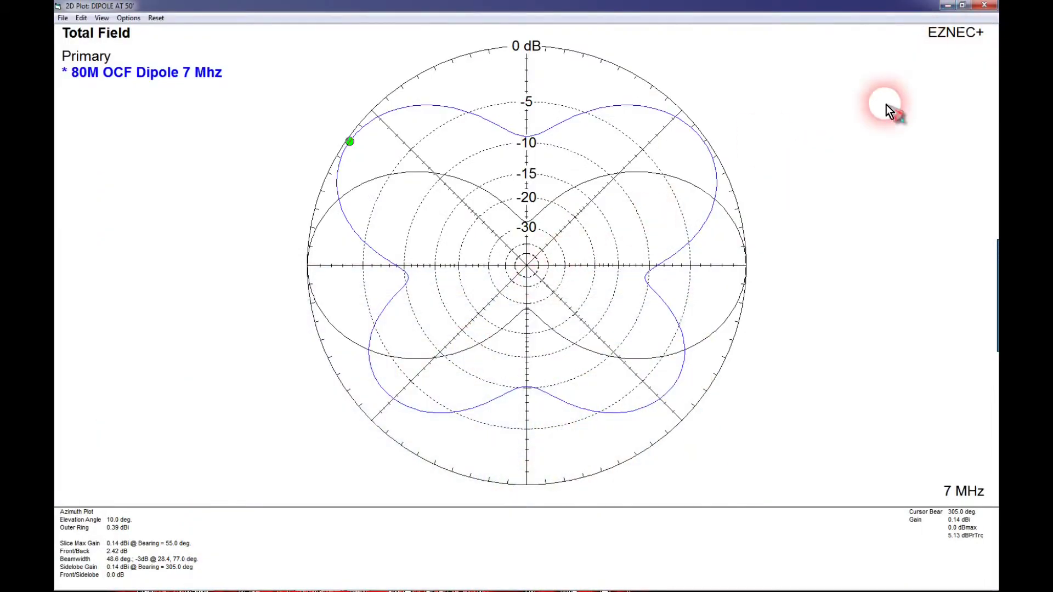
- Close the 7 MHz plot, set the model to 14 MHz at 11° elevation, and plot it
left_click(984, 6)
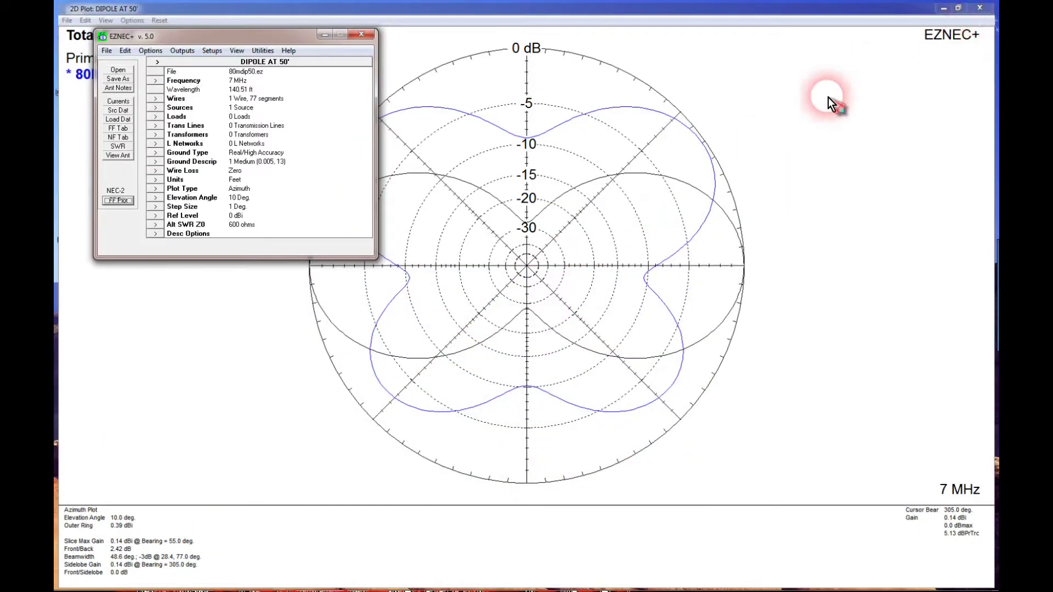
left_click(156, 81)
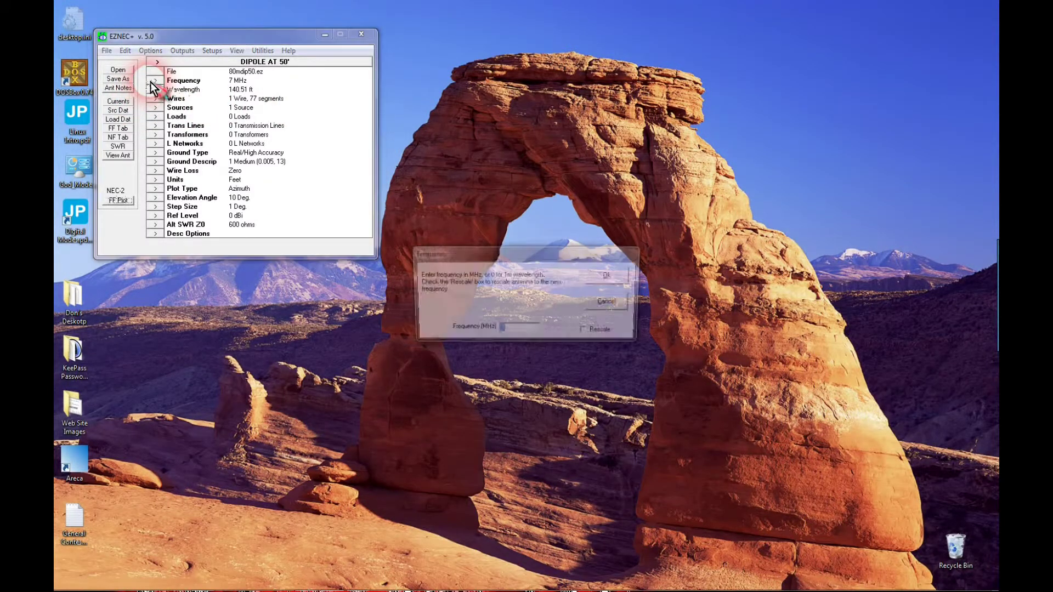
type("14")
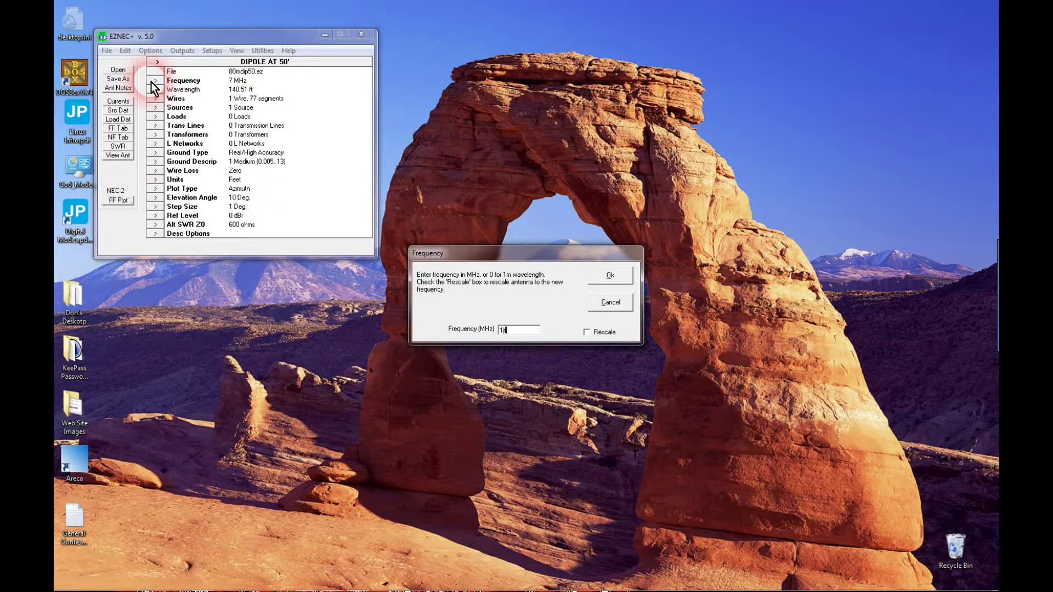
key("Return")
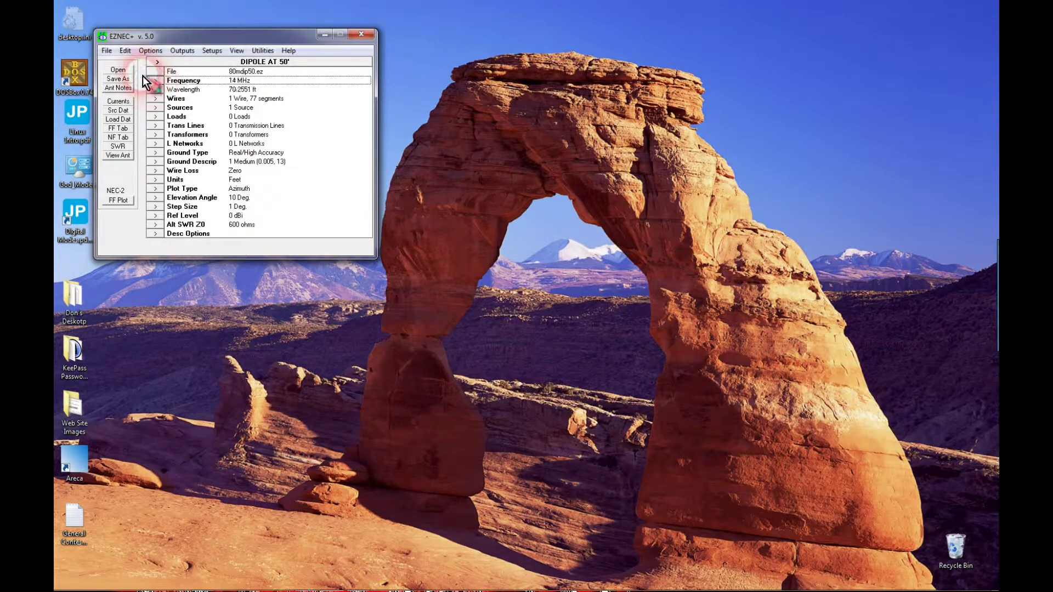
left_click(155, 197)
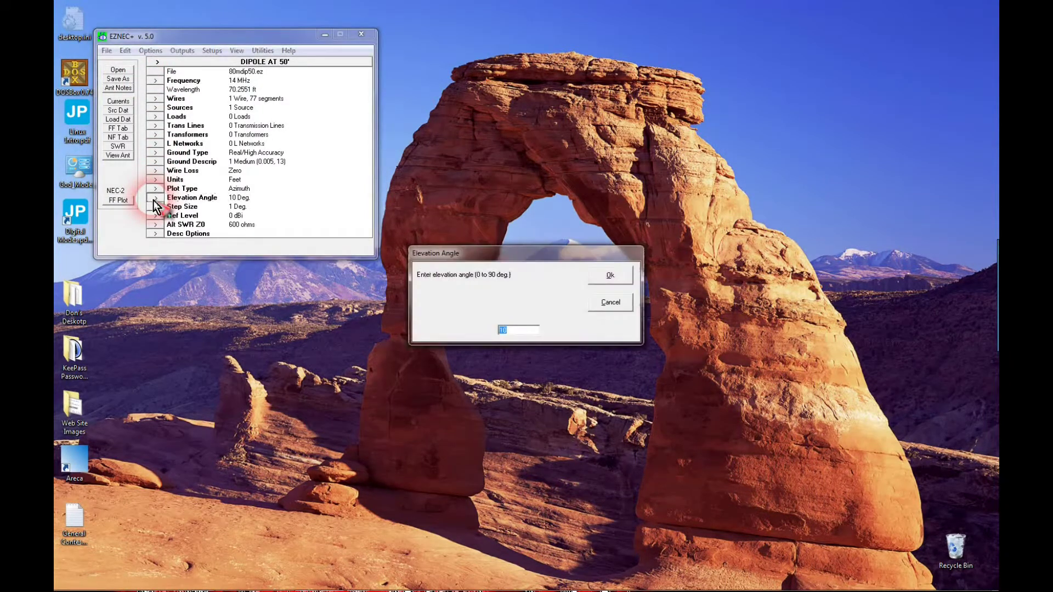
type("11")
key("Return")
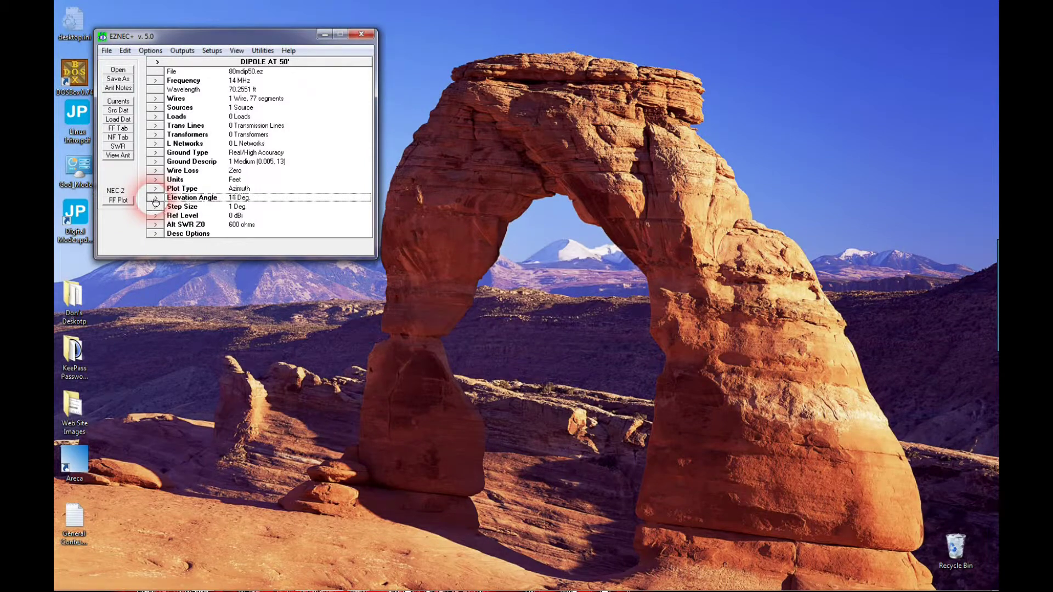
left_click(124, 201)
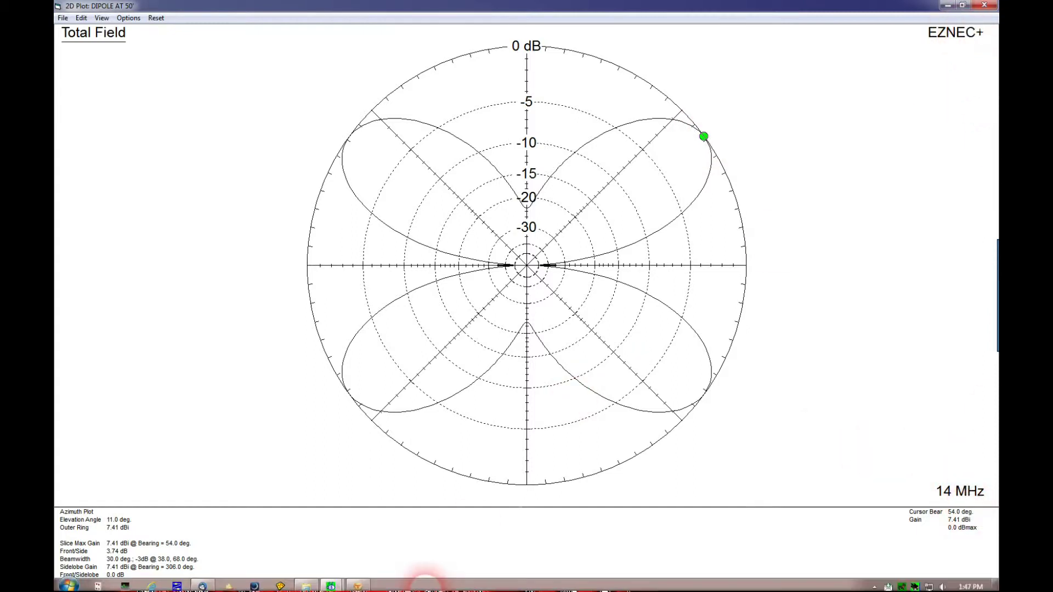
- Bring the HRD Rotator world map to the front
left_click(357, 584)
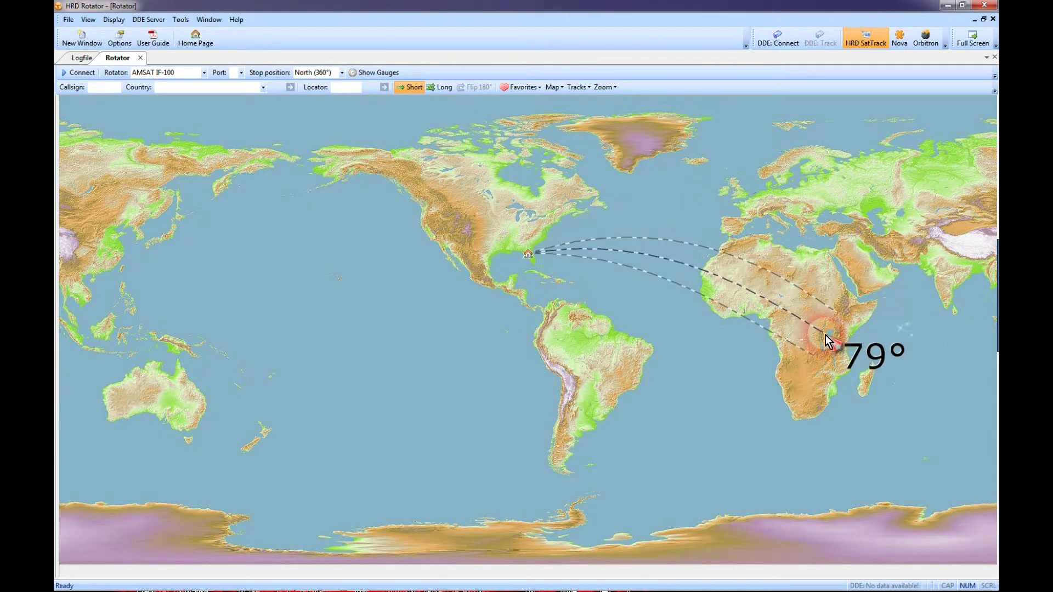
- Return from the rotator map to the 14 MHz dipole azimuth plot
mouse_move(388, 586)
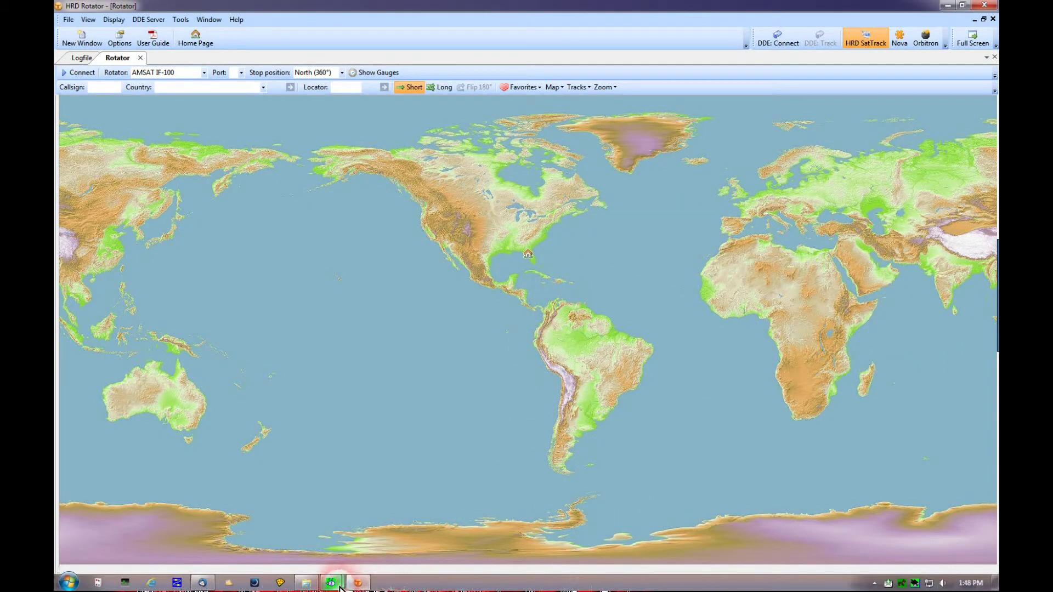
mouse_move(350, 580)
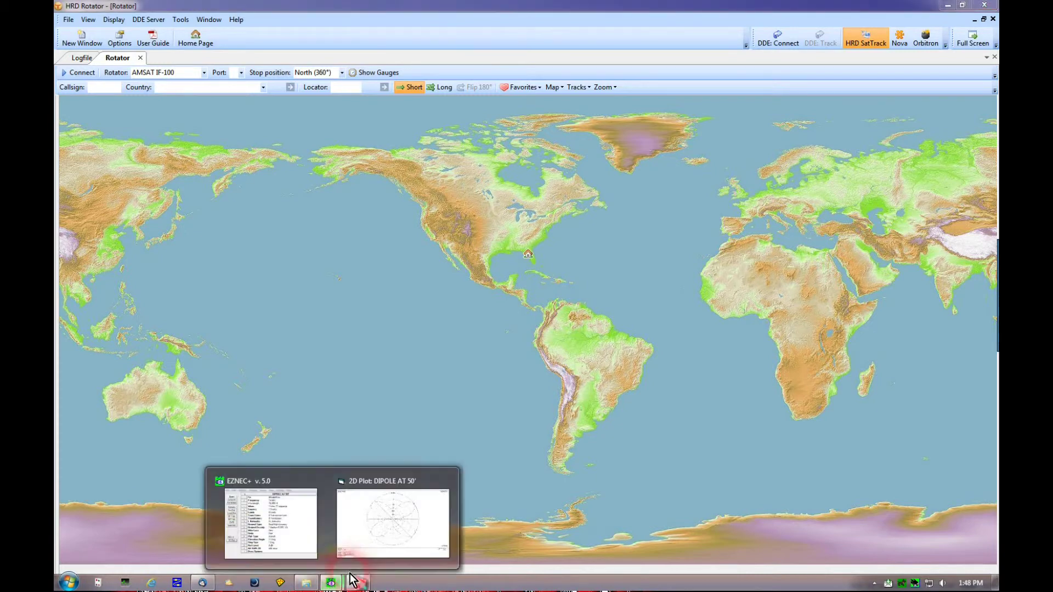
left_click(383, 530)
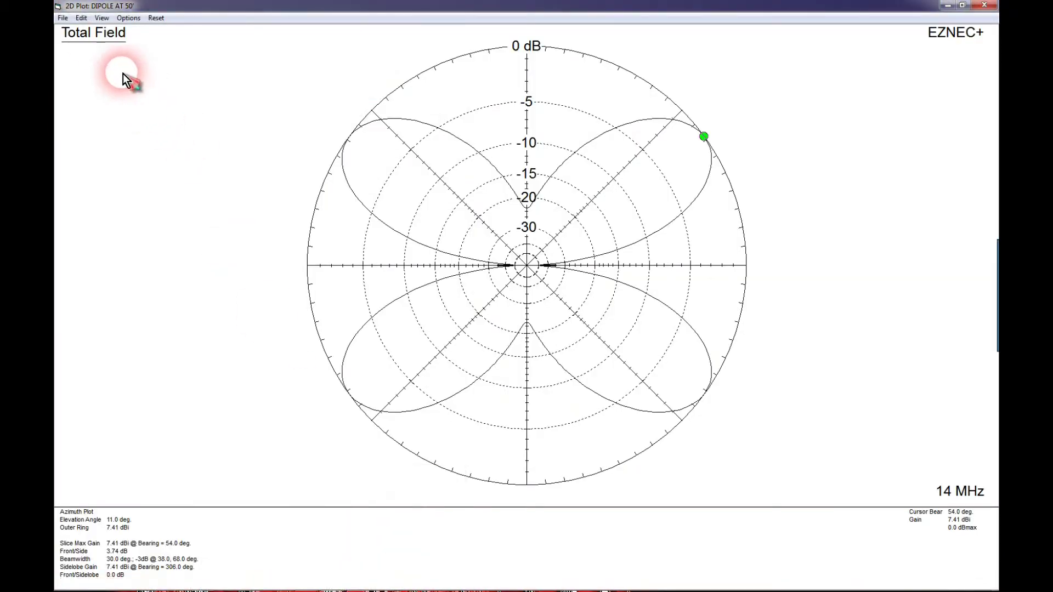
- Add the 80 Meter OCF Dipole 14Mhz.PF trace from Plots > 20 Meter Plots > Azimuth 11
left_click(63, 18)
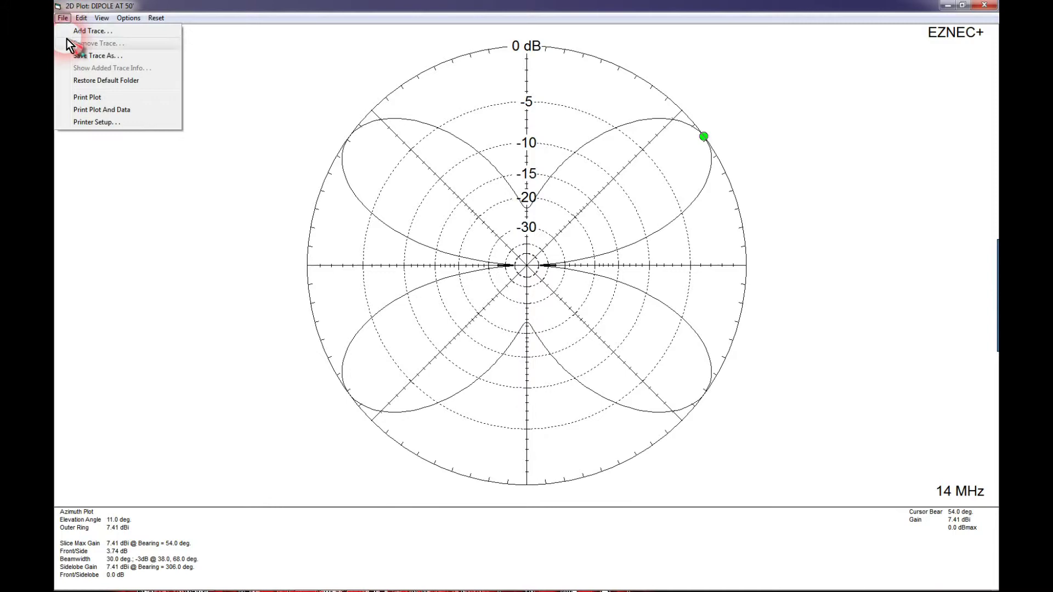
left_click(67, 33)
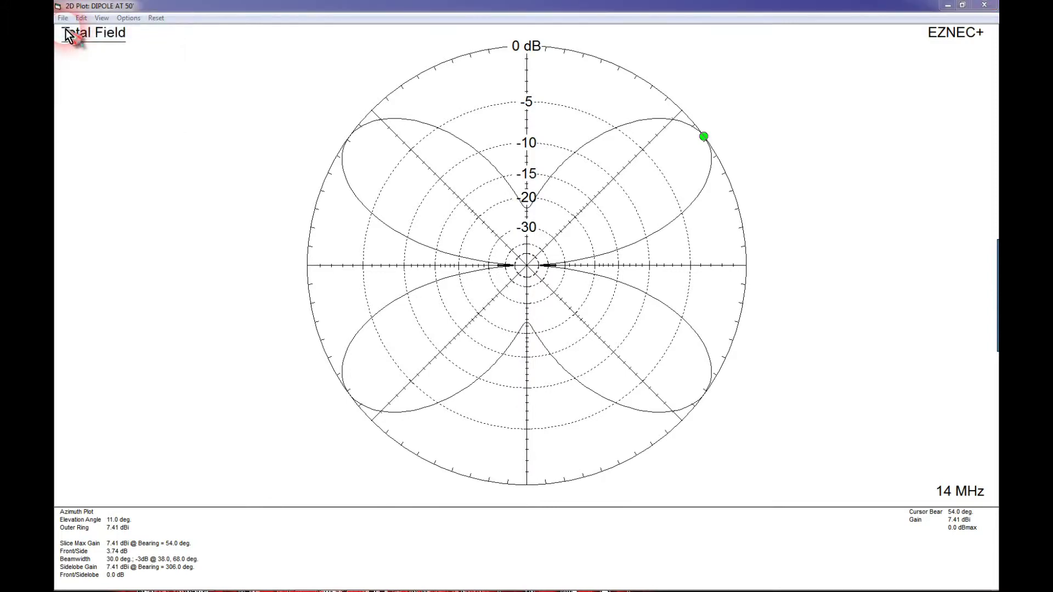
left_click(314, 118)
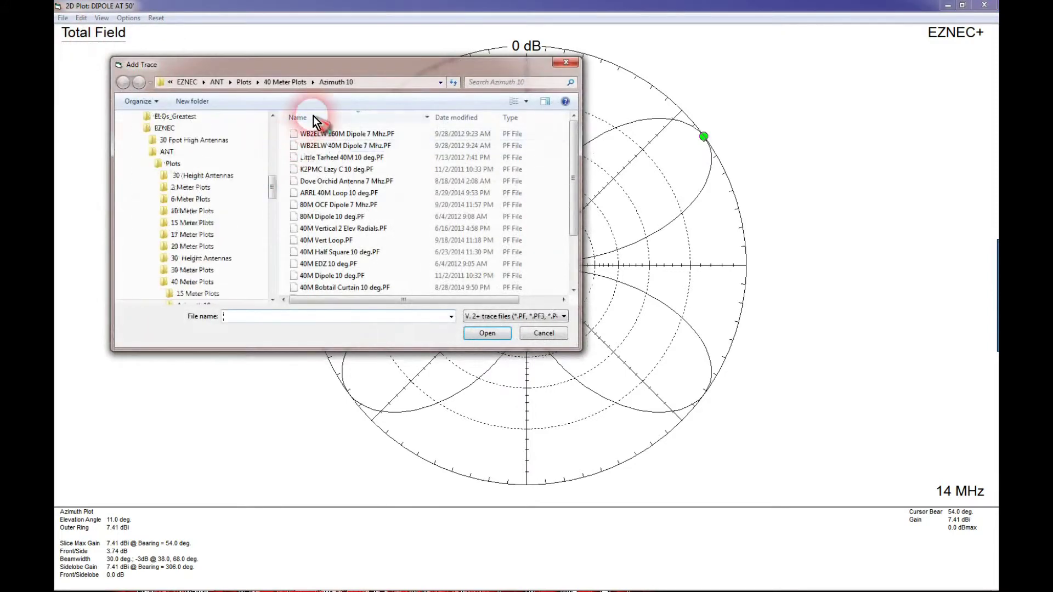
left_click(258, 83)
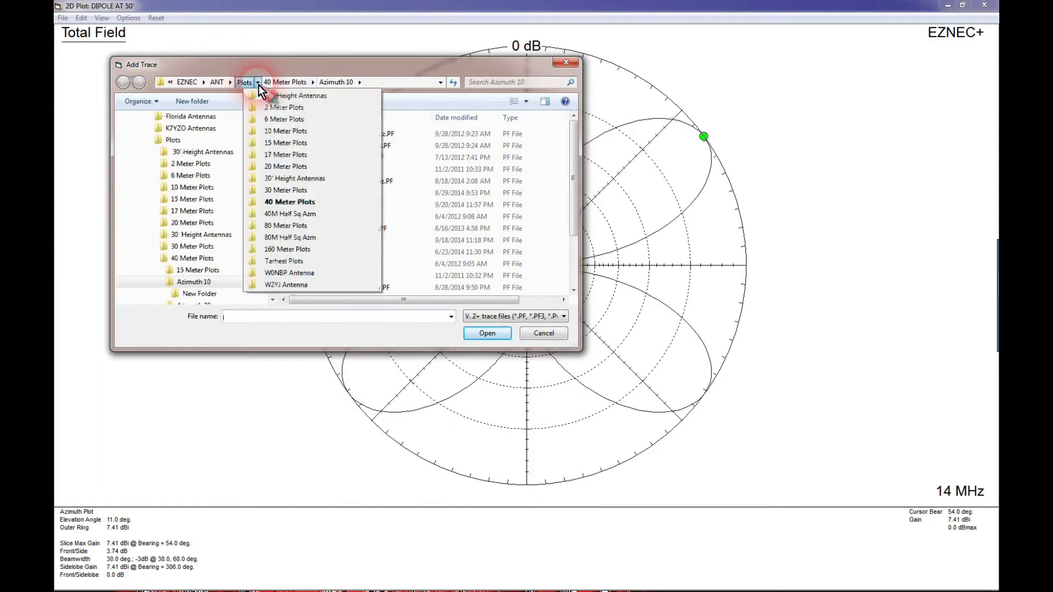
left_click(279, 167)
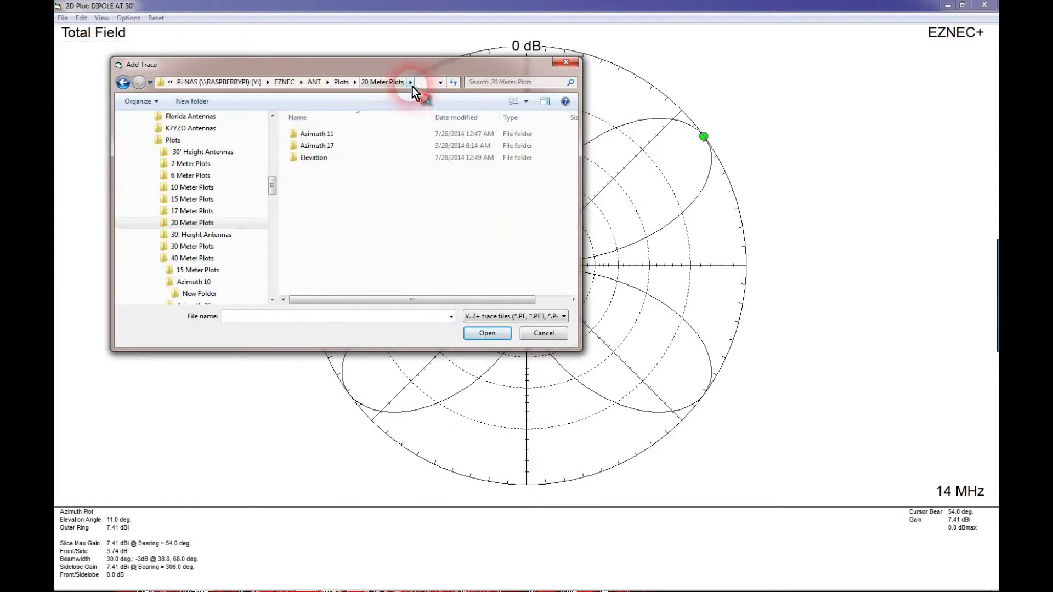
left_click(411, 83)
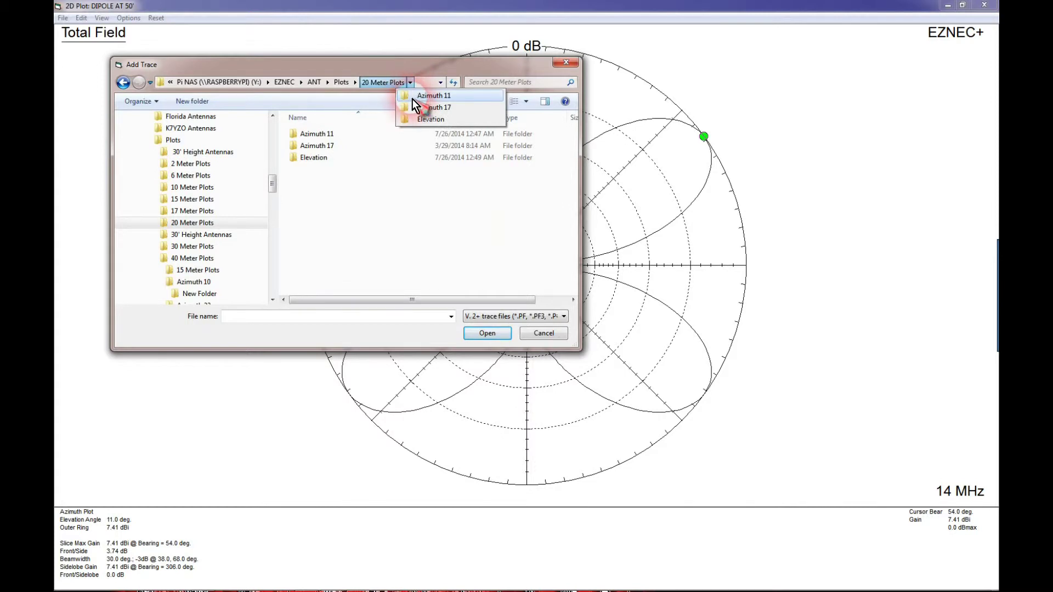
left_click(412, 97)
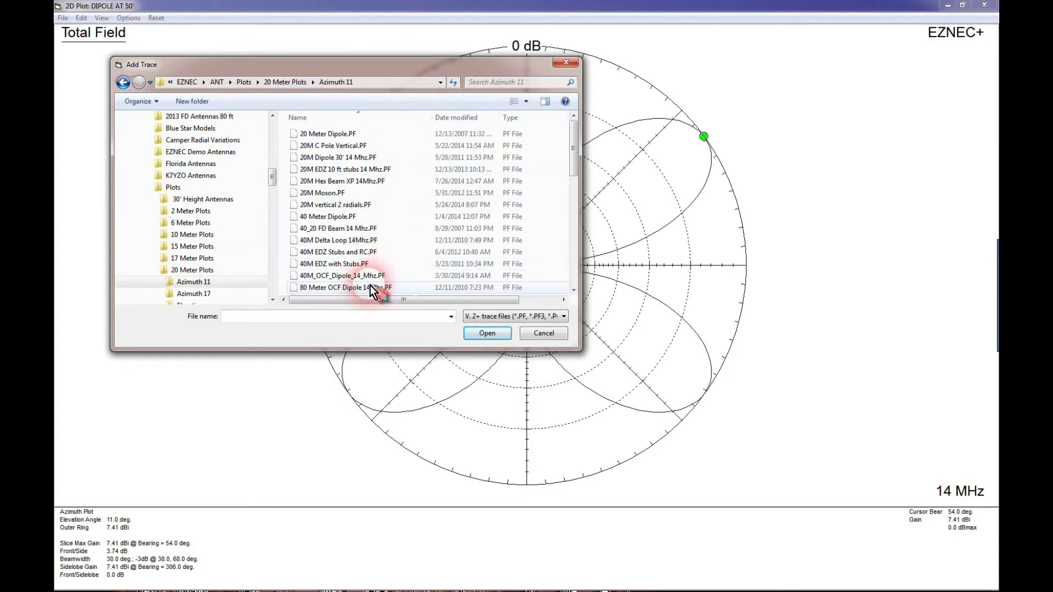
left_click(370, 287)
left_click(505, 336)
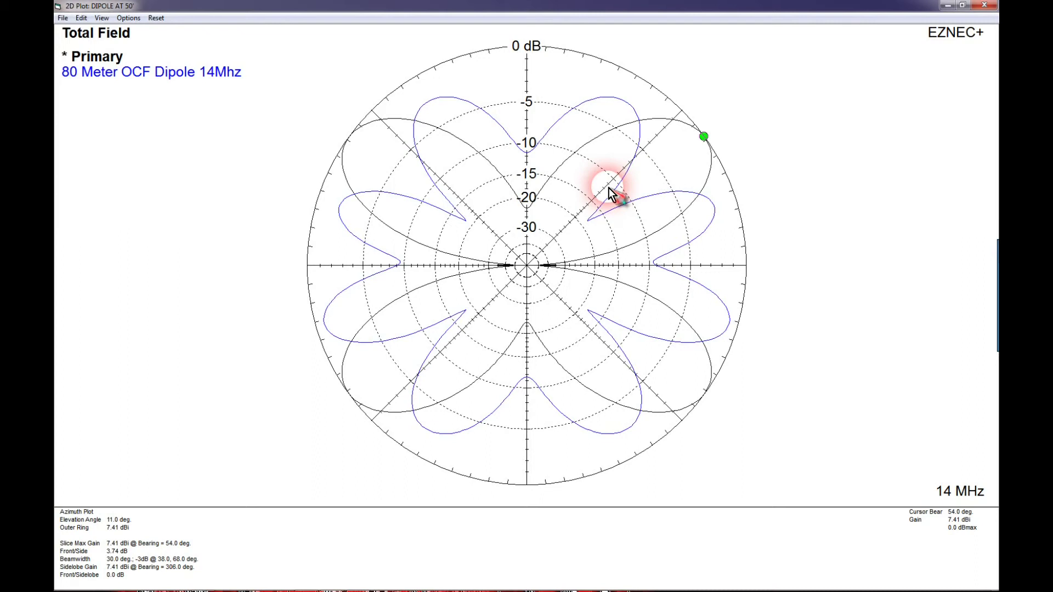
- Close the 2D plot and the HRD Rotator map after checking the 32° bearing, then reposition EZNEC+
left_click(981, 8)
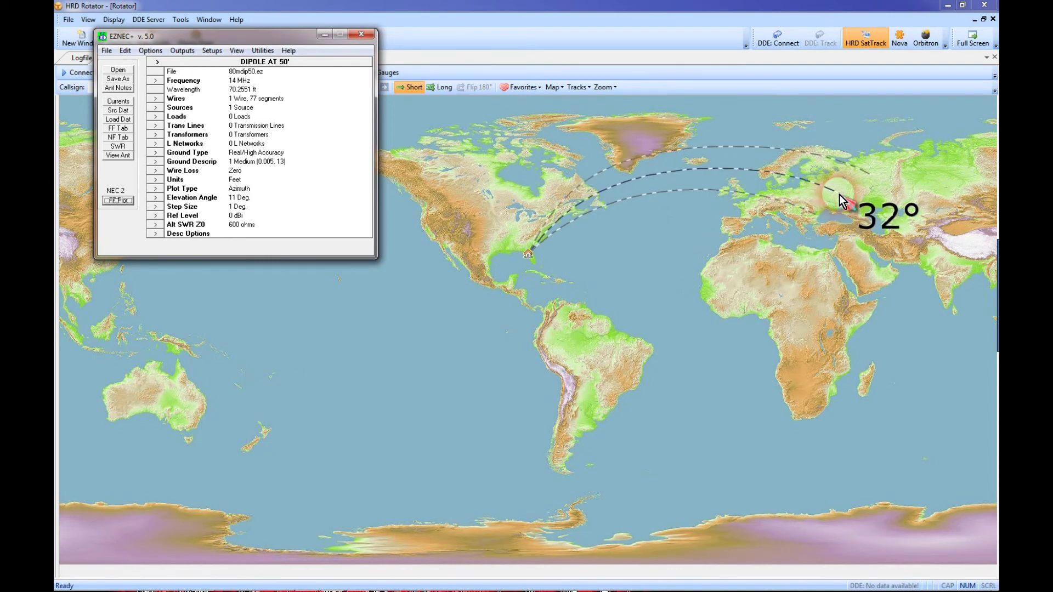
left_click(982, 7)
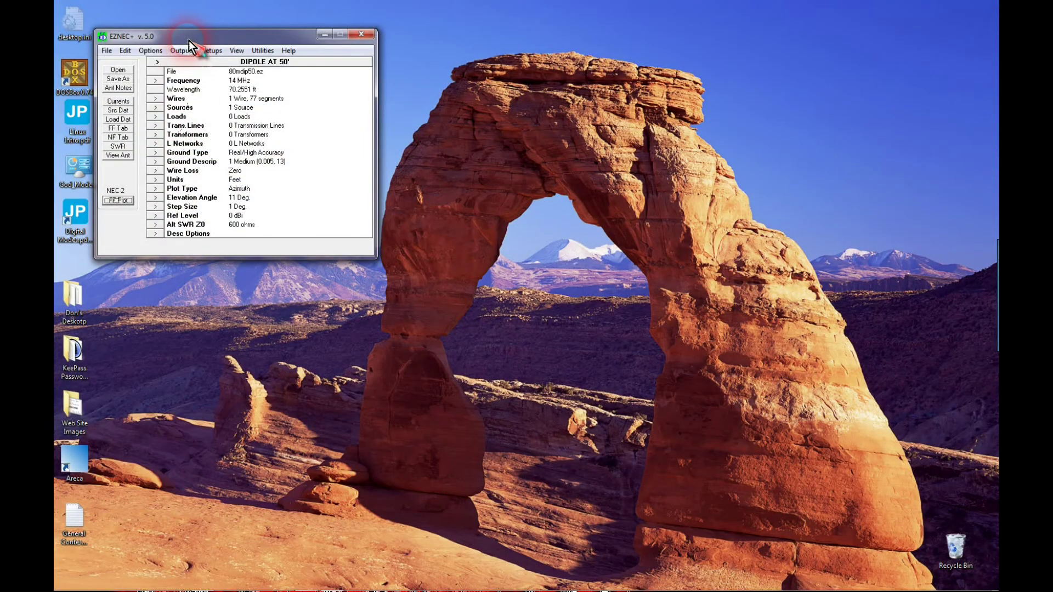
left_click_drag(189, 41, 205, 81)
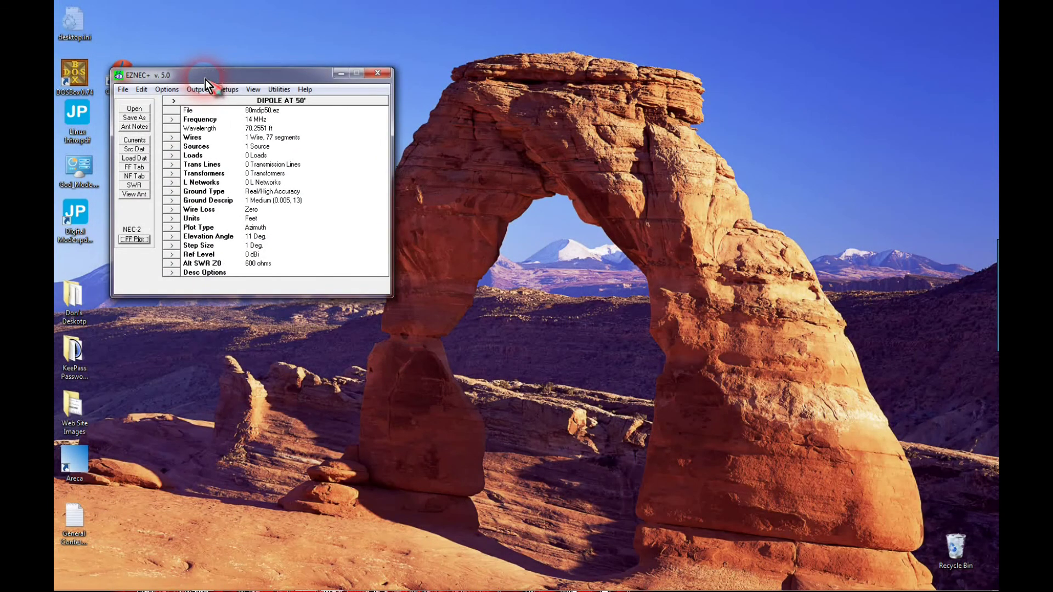